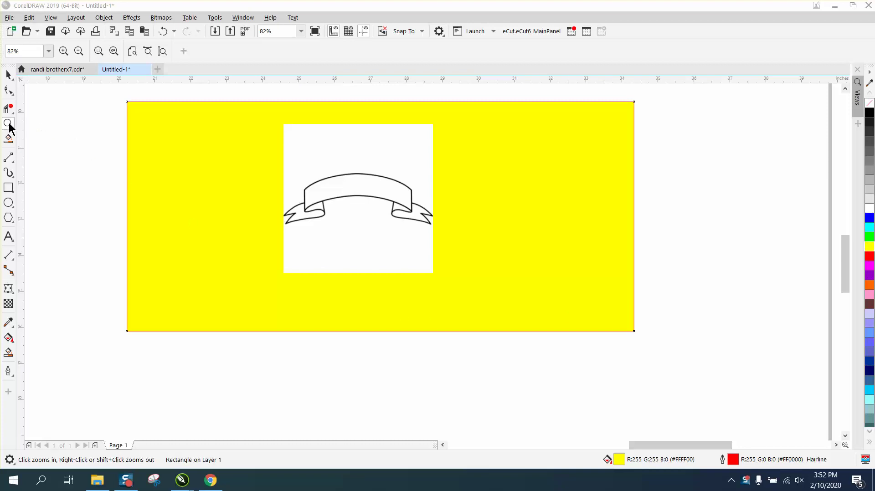
Step: Zoom in so the ribbon reference image fills the view
click(9, 126)
drag(462, 269, 461, 268)
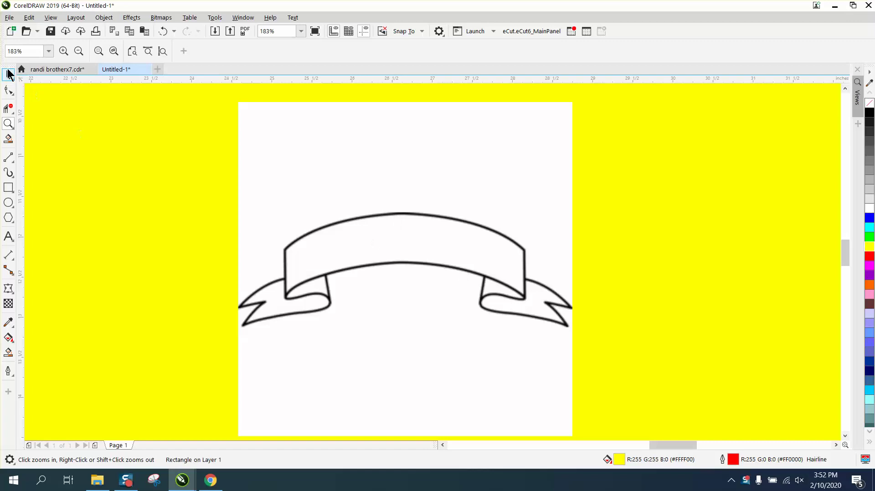
click(8, 74)
Step: Browse the Common Shapes banner presets and close them without adding a shape
click(12, 222)
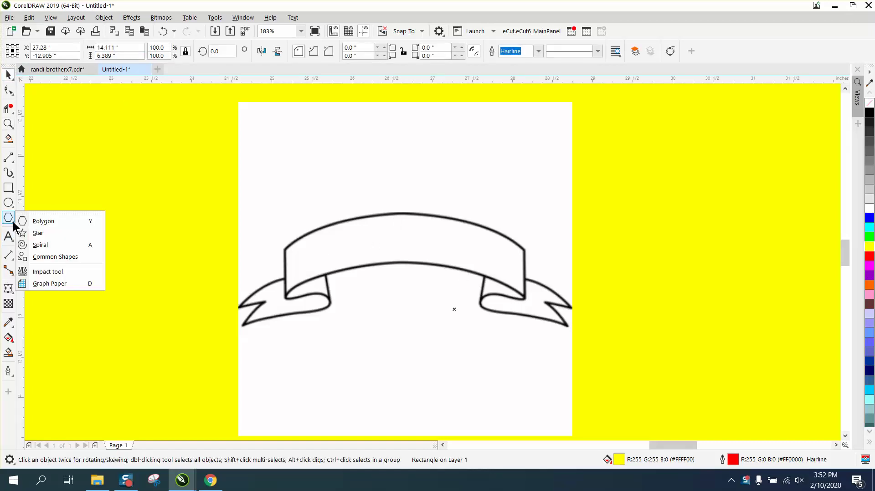
click(43, 257)
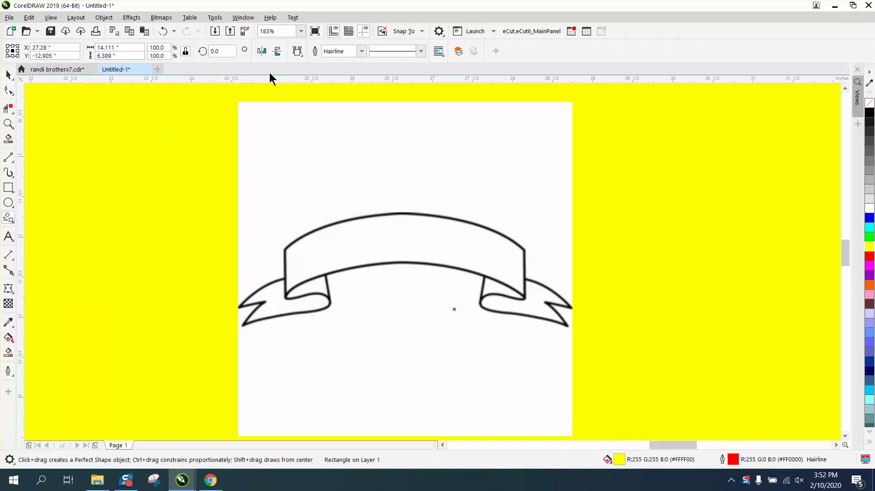
click(302, 55)
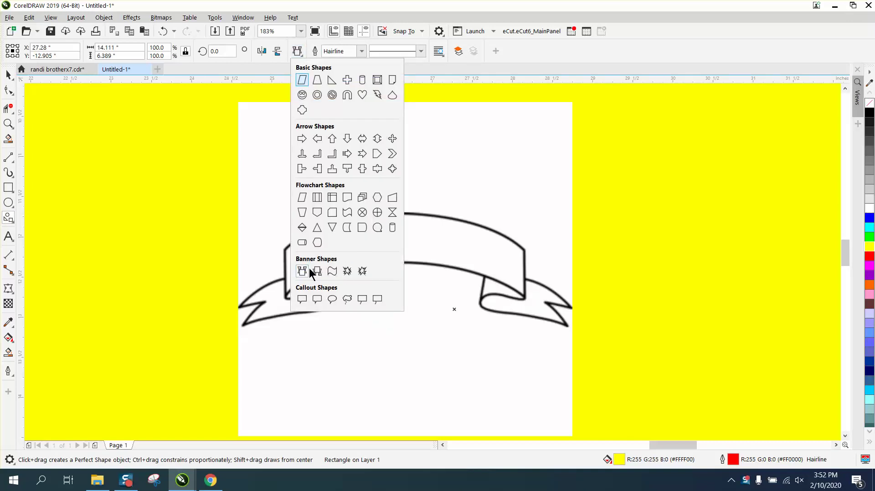
click(547, 145)
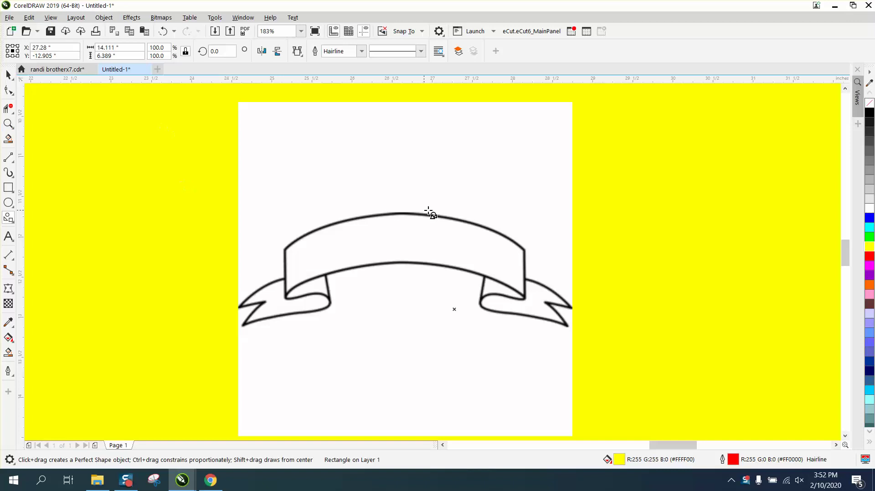
key(space)
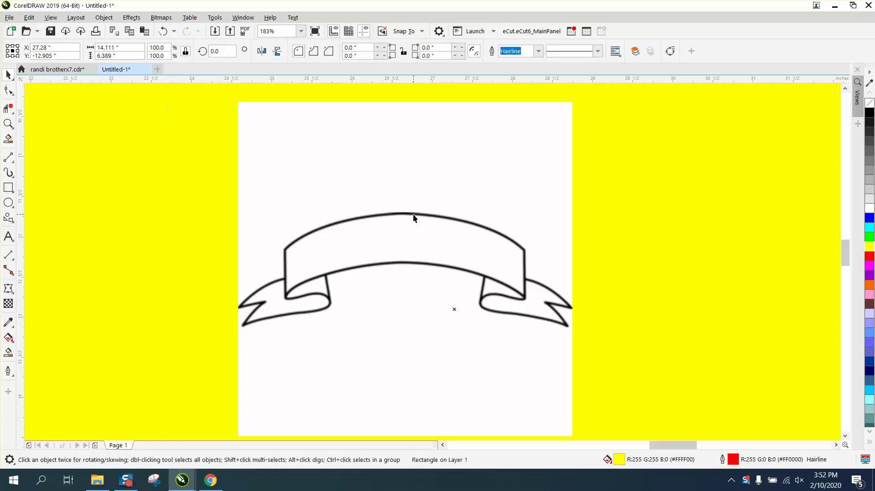
click(413, 215)
click(211, 482)
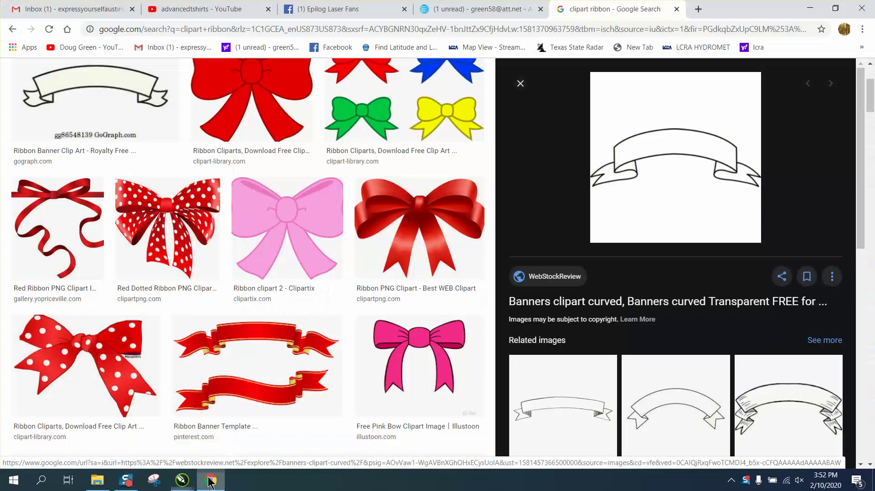
scroll(498, 167, up, 2)
scroll(498, 168, up, 2)
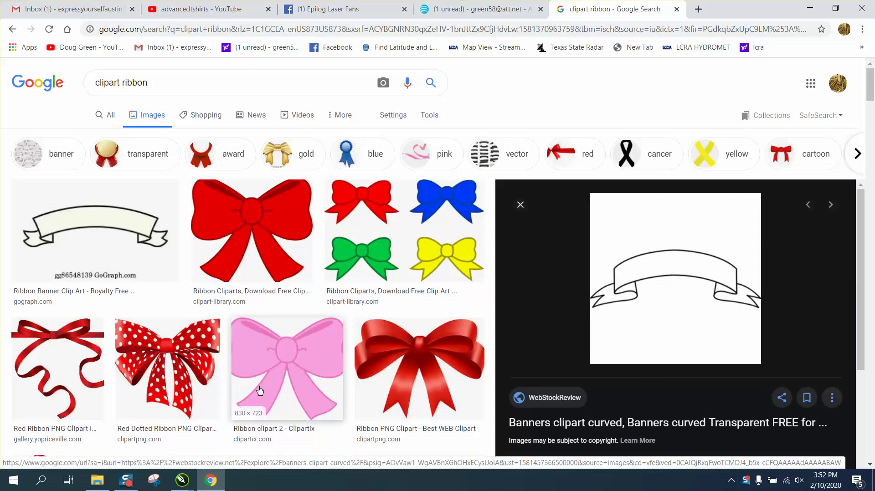
mouse_move(182, 480)
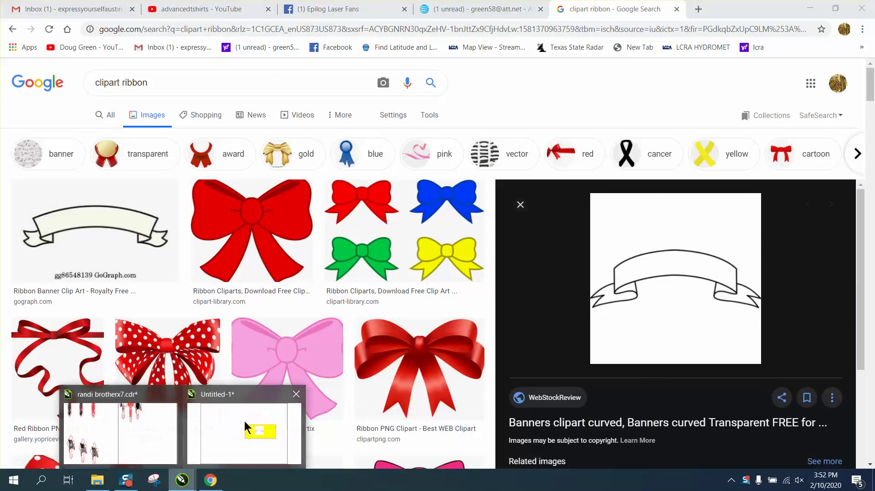
click(244, 433)
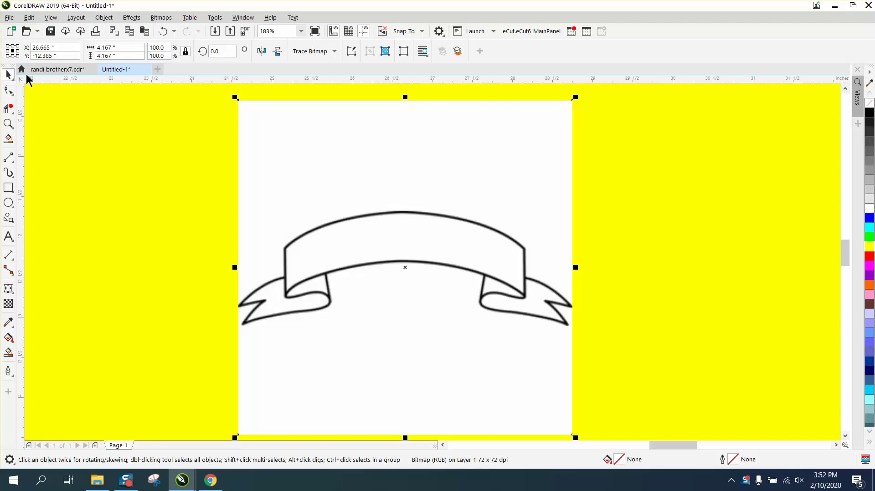
Step: Resample the ribbon bitmap to 300 dpi
click(161, 17)
click(168, 85)
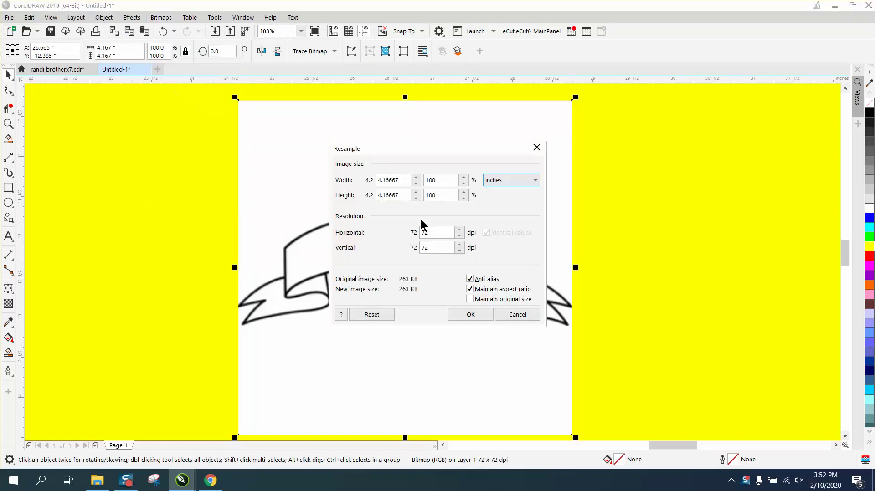
double_click(433, 232)
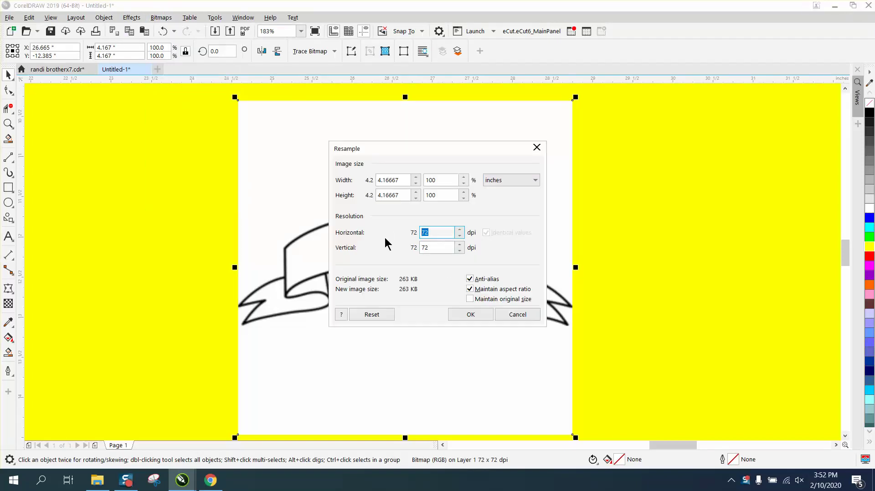
text(300)
key(Return)
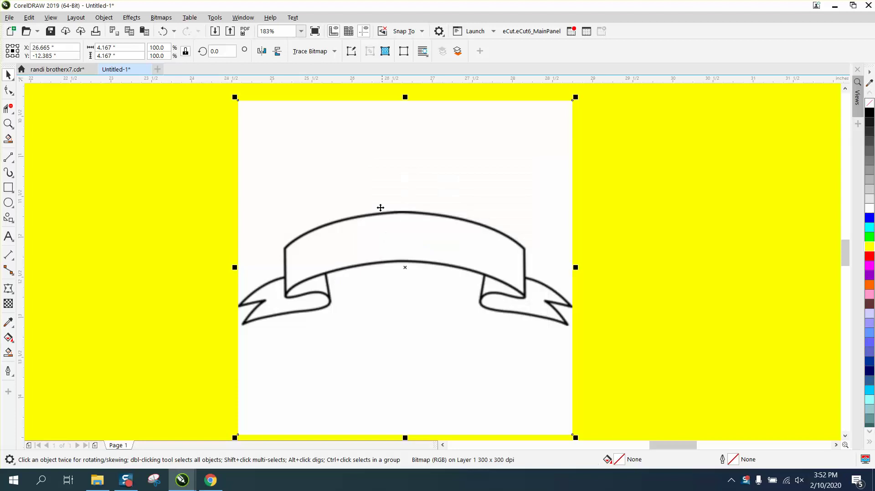
Step: Convert the bitmap to 8-bit grayscale
click(160, 17)
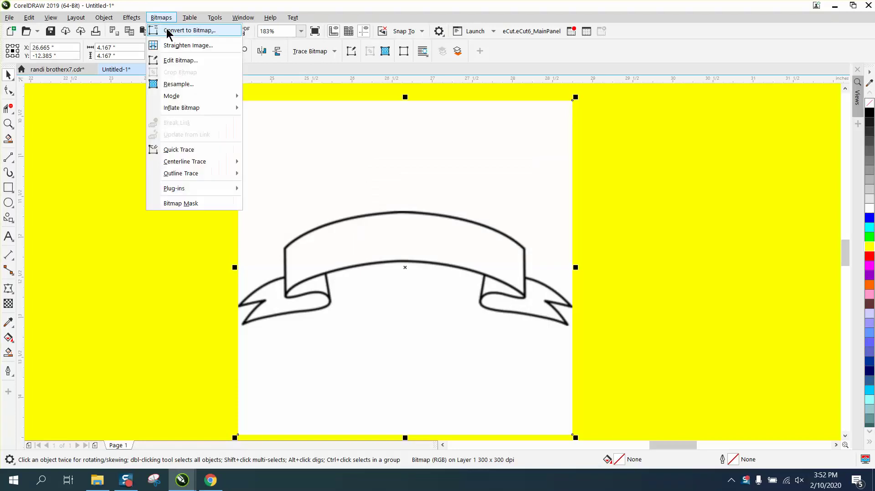
click(175, 29)
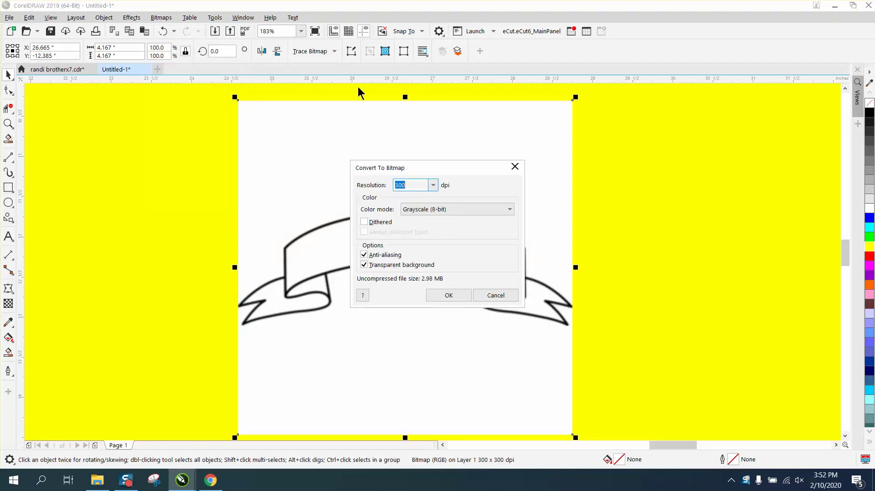
click(447, 294)
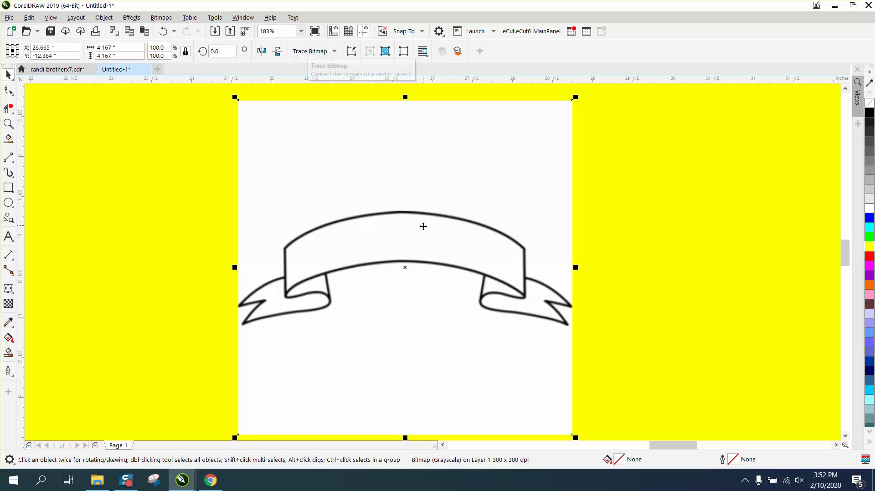
Step: Outline-trace the ribbon with the Clipart preset and move the traced group to the upper right
click(320, 53)
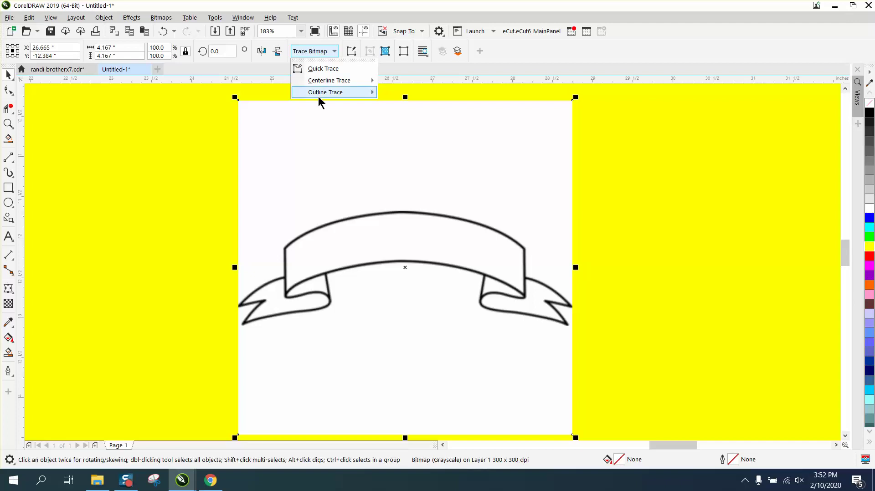
mouse_move(325, 92)
click(412, 133)
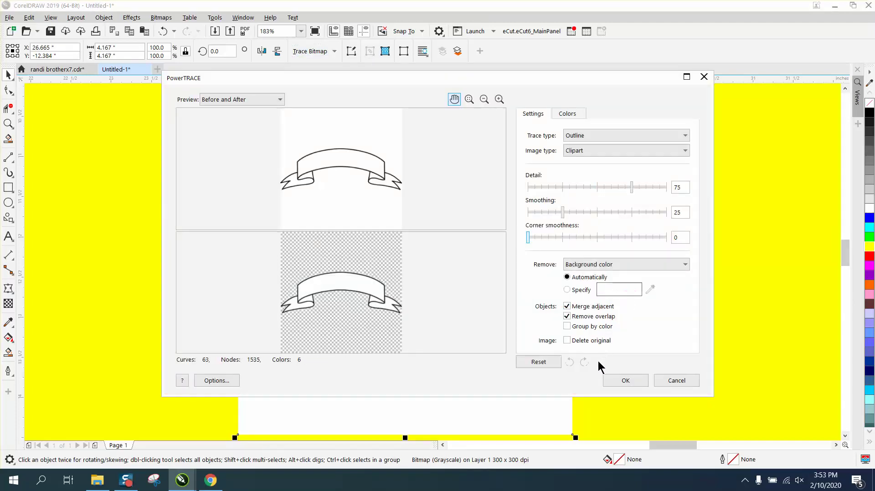
click(624, 380)
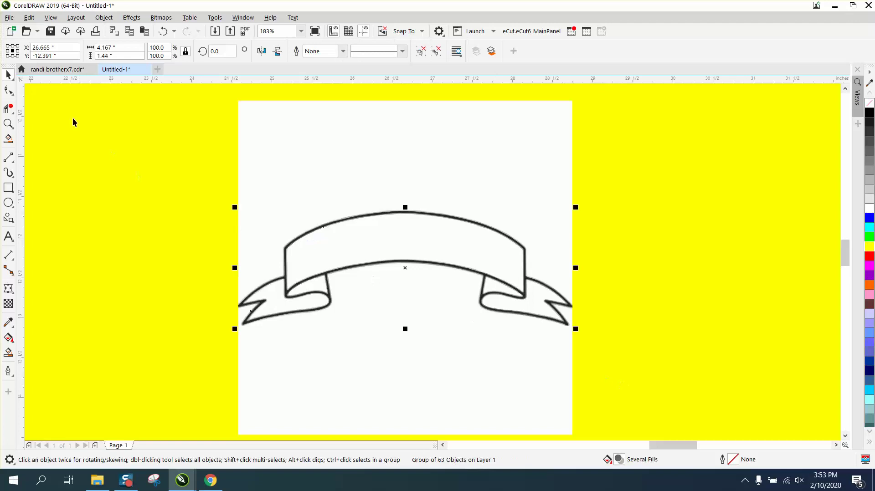
drag(405, 268, 687, 180)
click(433, 216)
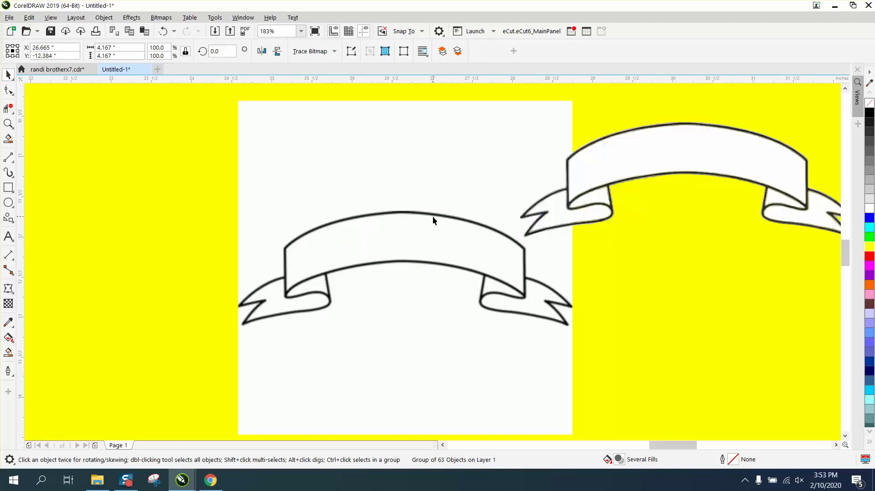
Step: Delete the original bitmap and move the traced banner to the view centre
key(Delete)
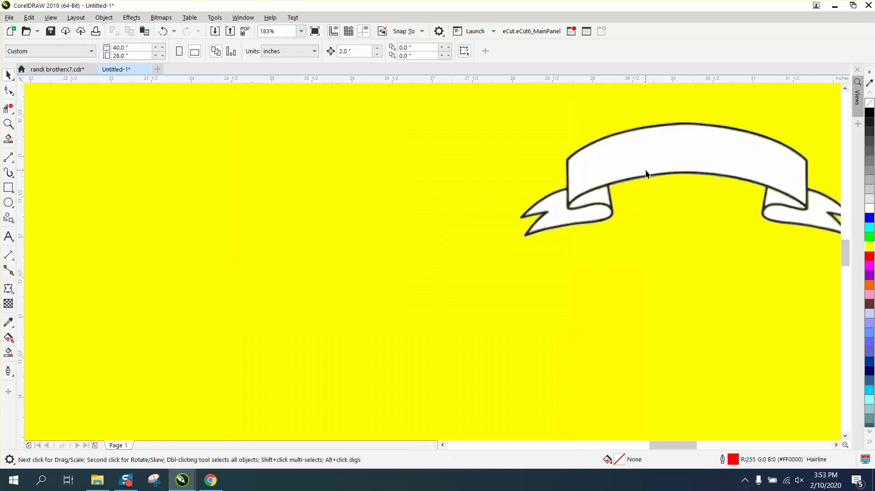
drag(645, 173, 294, 215)
mouse_move(362, 195)
mouse_down()
mouse_move(335, 214)
mouse_move(473, 201)
mouse_move(369, 259)
mouse_up()
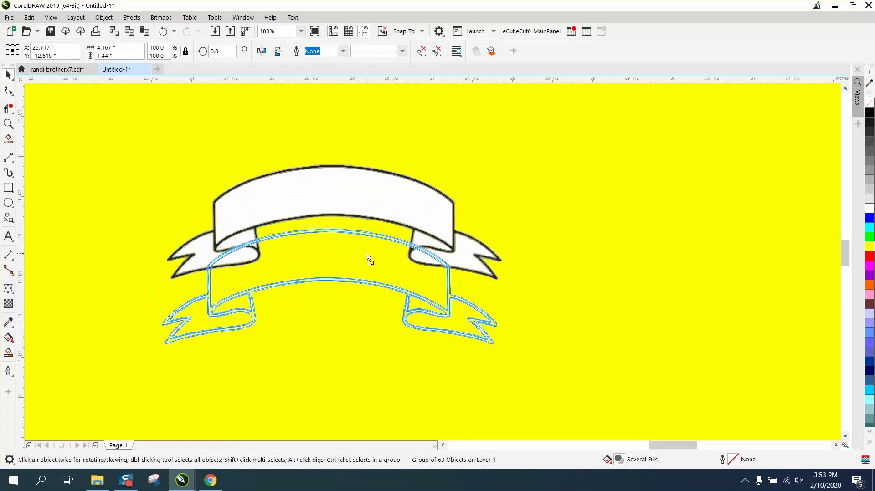
drag(368, 255, 391, 193)
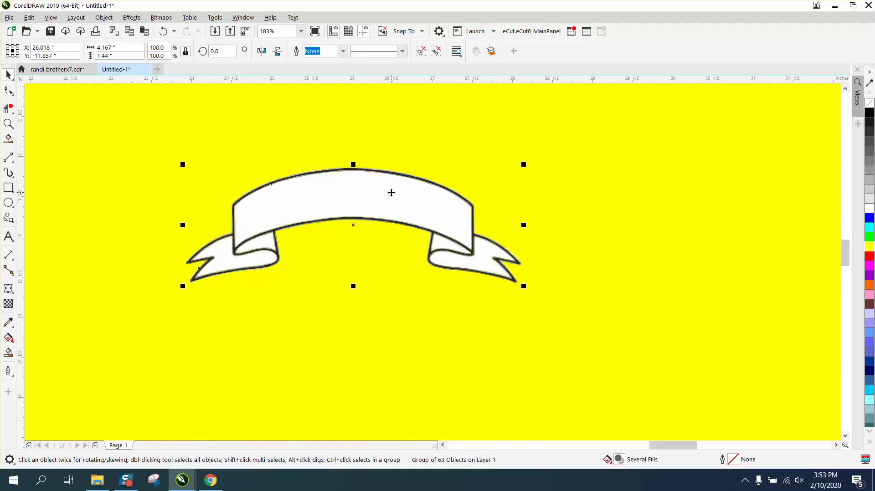
Step: Ungroup the traced ribbon and delete its white centre and fold fill pieces
click(104, 17)
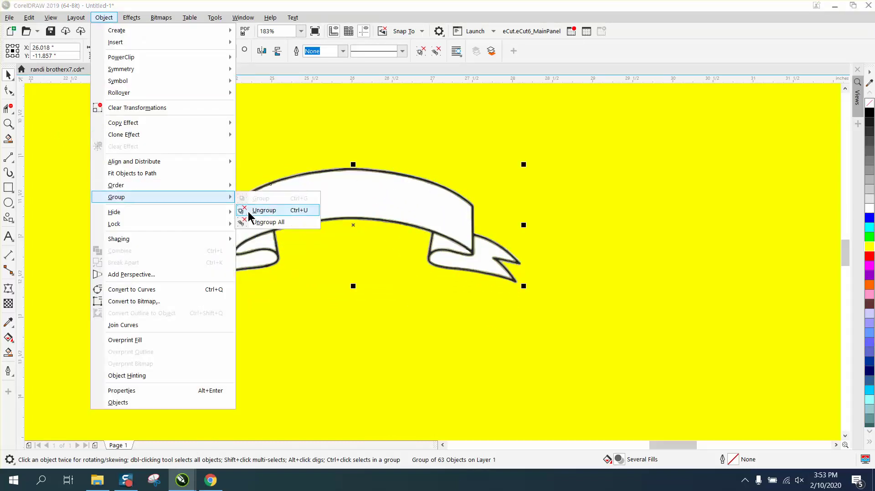
click(255, 208)
click(316, 195)
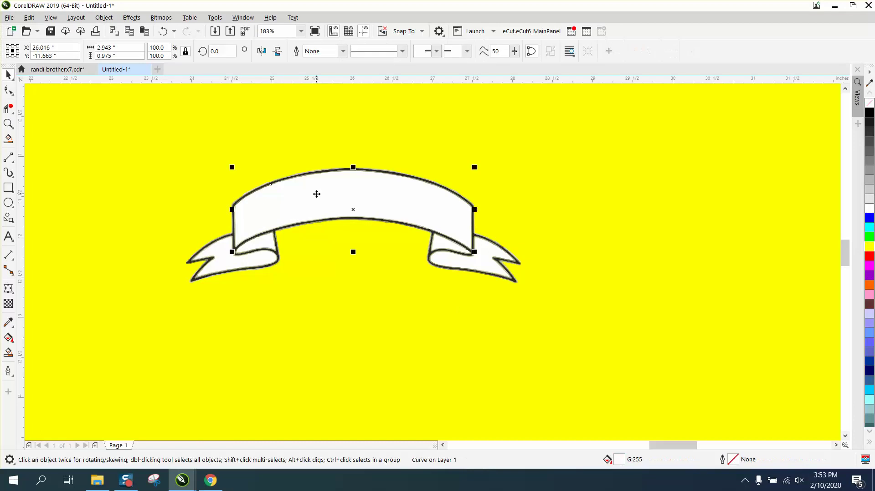
key(Delete)
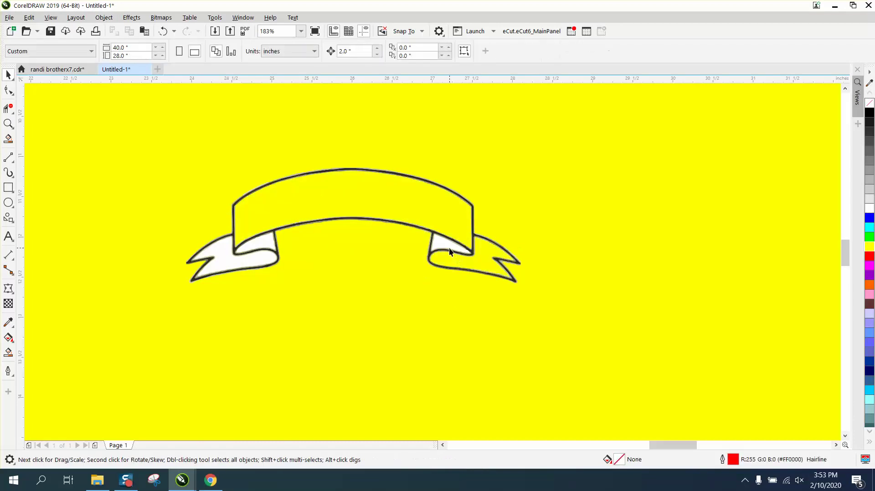
click(448, 248)
key(Delete)
click(263, 258)
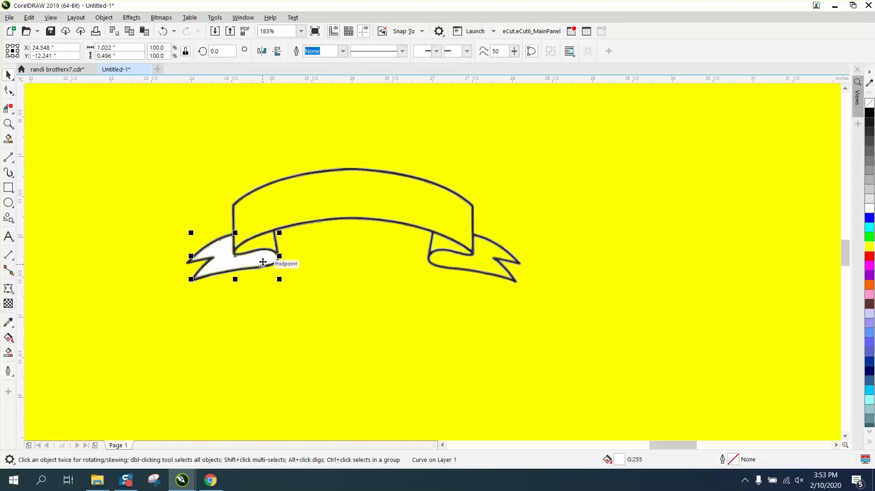
key(Delete)
Step: Zoom in on the left fold to check it, then zoom back out
click(8, 123)
drag(205, 196, 330, 274)
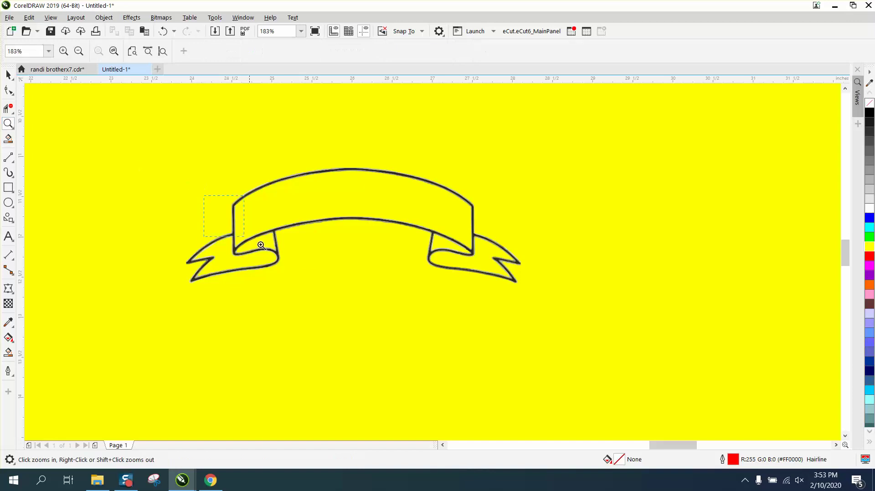
right_click(256, 218)
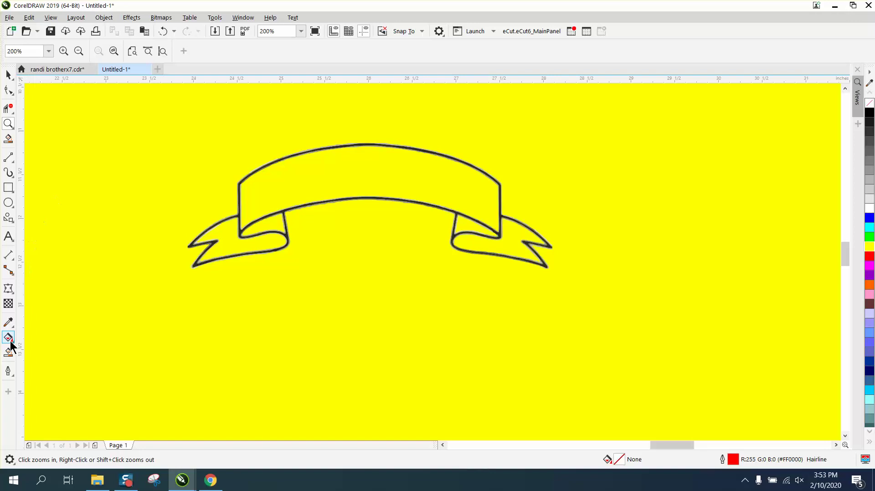
Step: Create a red boundary outline of the traced ribbon and place it 2 inches below
click(9, 74)
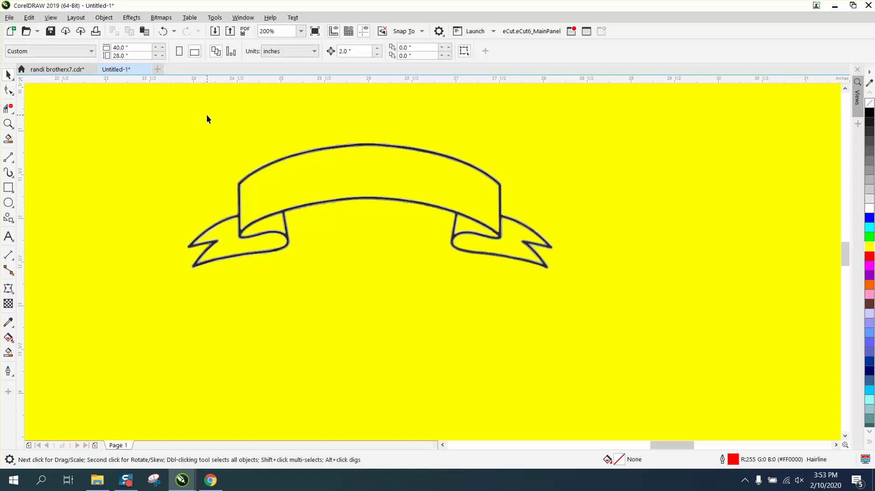
drag(197, 220, 420, 293)
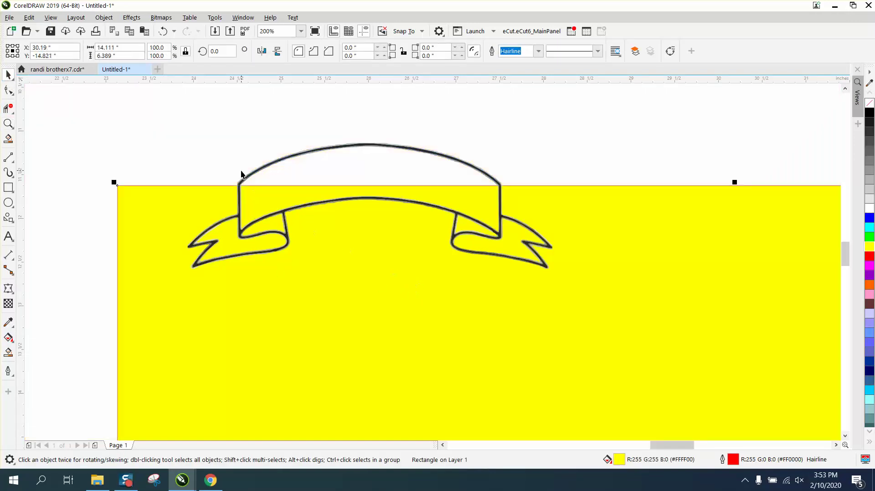
drag(202, 188, 193, 130)
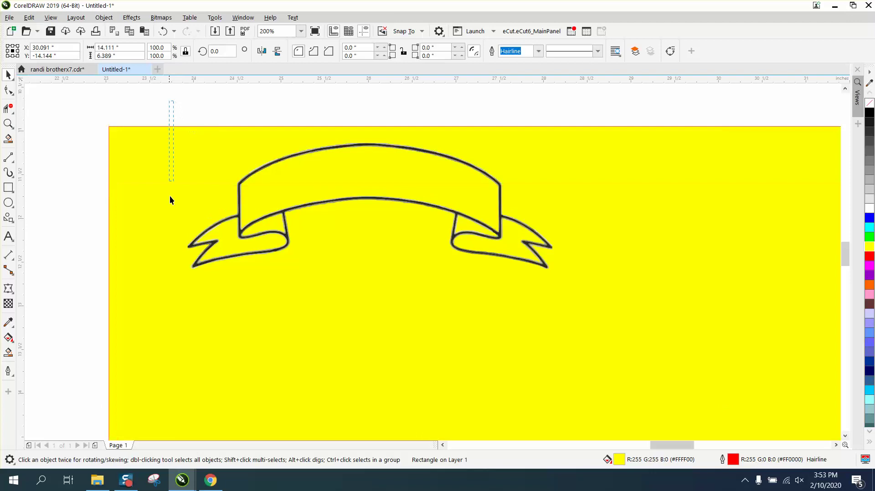
drag(512, 300, 605, 319)
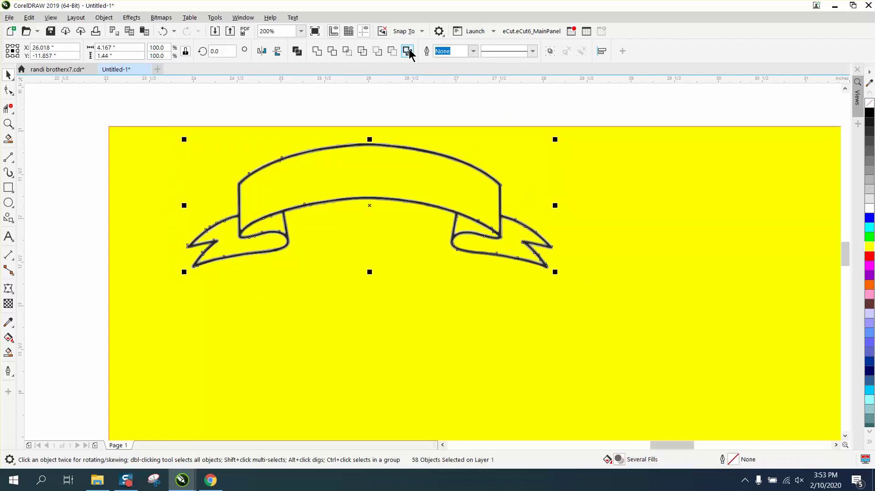
drag(370, 208, 486, 323)
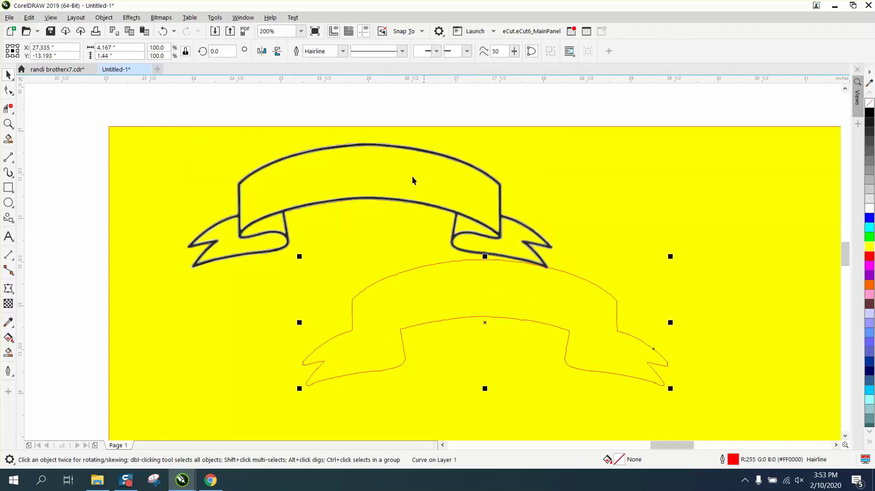
click(162, 31)
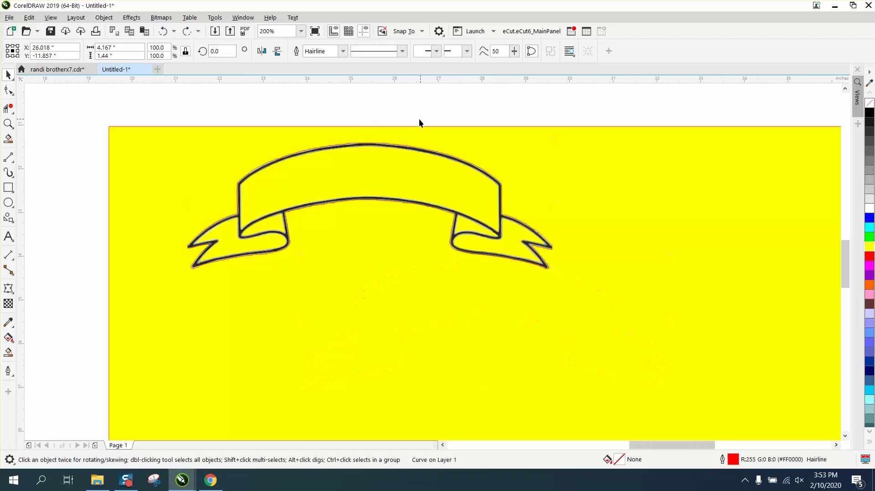
scroll(419, 119, down, 1)
key(Down)
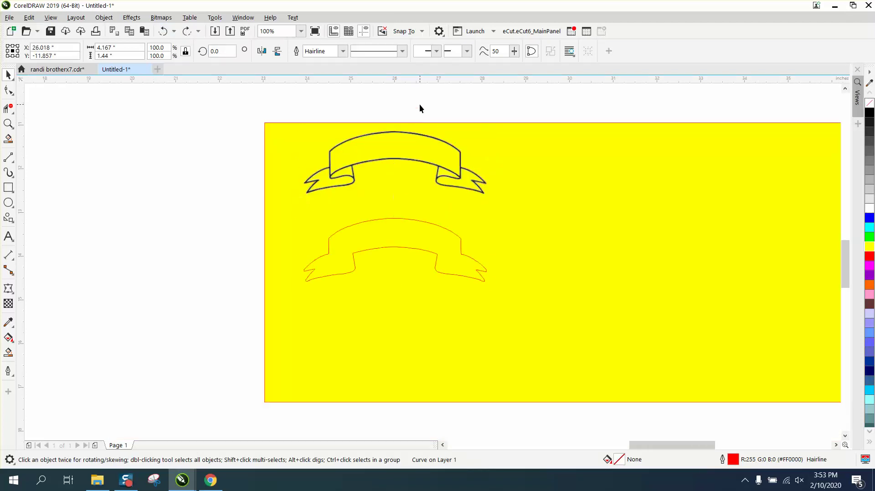
Step: Smart-fill the left tail and left fold black and shift them down into the red outline
click(422, 93)
click(9, 122)
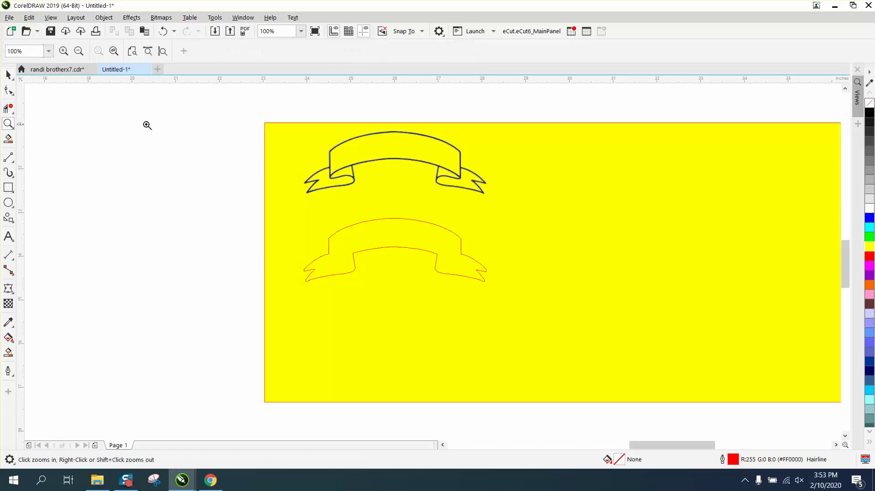
drag(230, 131, 621, 341)
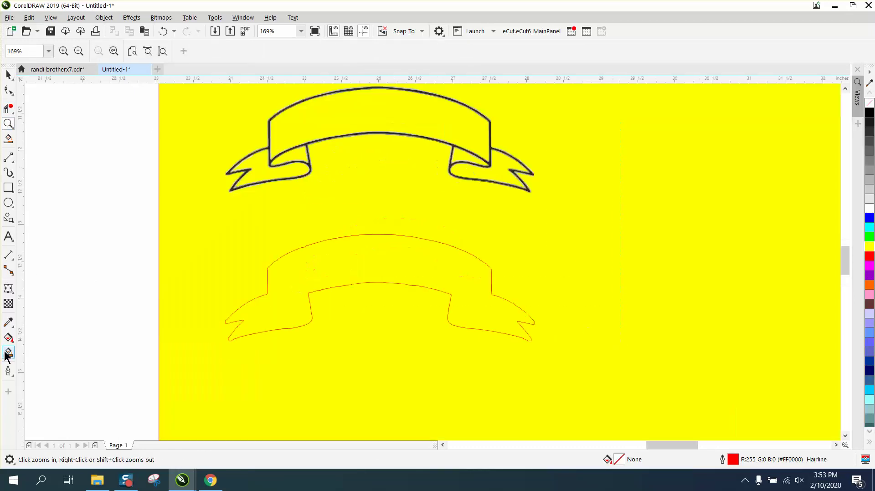
click(7, 353)
click(262, 174)
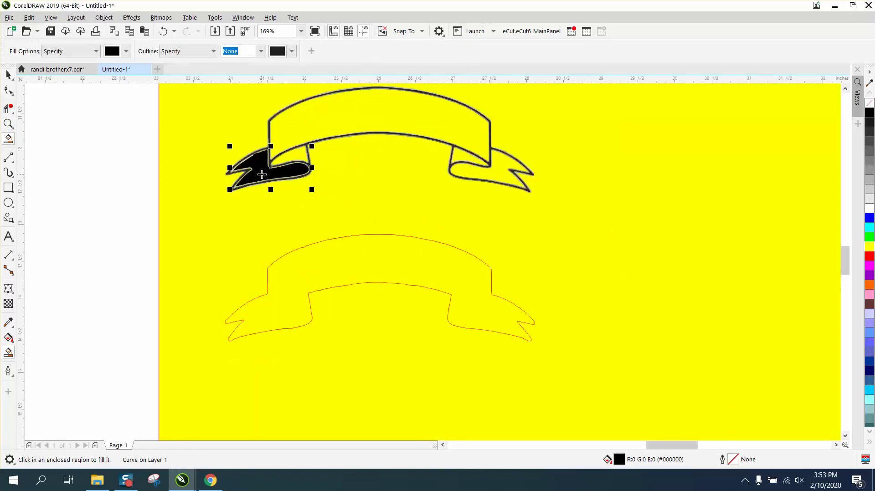
key(shift+Down)
key(shift+Down)
key(shift+Down)
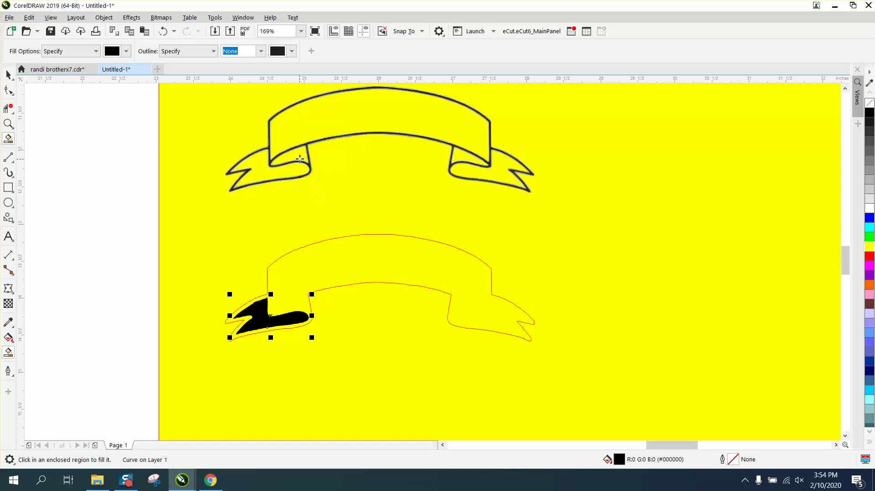
click(299, 159)
key(shift+Down)
key(shift+Down)
key(shift+Down)
Step: Smart-fill the right fold, right tail and main band black and shift them into the outline
click(451, 154)
key(shift+Down)
key(shift+Down)
key(shift+Down)
click(501, 176)
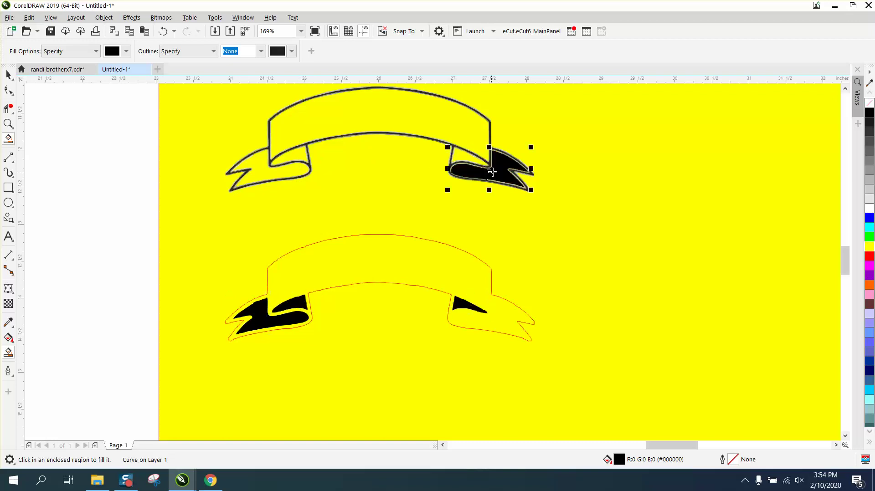
key(shift+Down)
key(shift+Down)
key(shift+Down)
click(471, 128)
key(shift+Down)
key(shift+Down)
key(shift+Down)
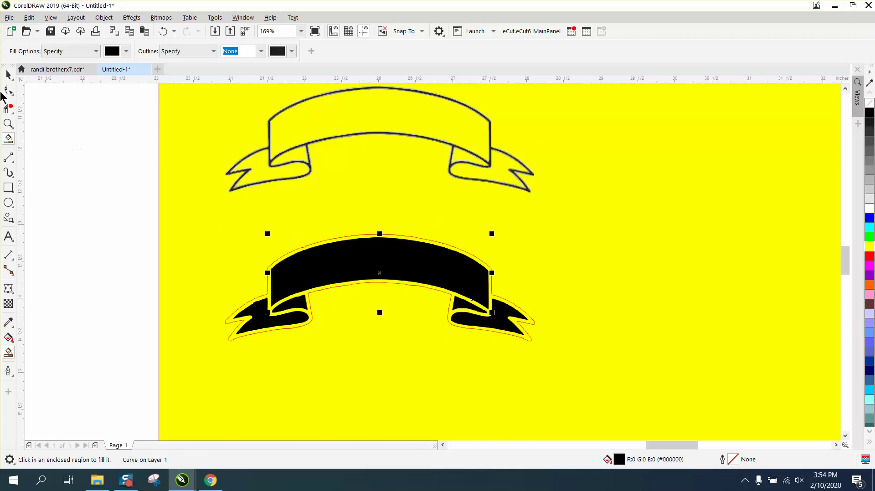
click(8, 74)
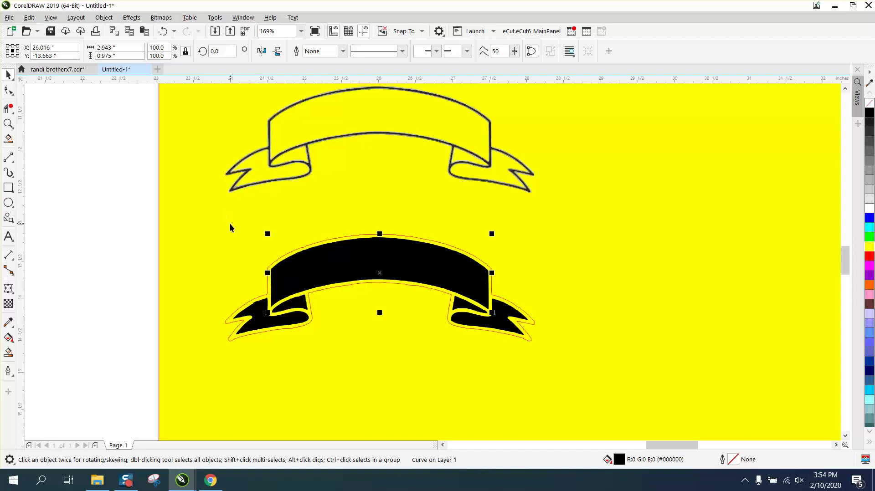
Step: Delete the top traced ribbon and the yellow background rectangle
click(305, 140)
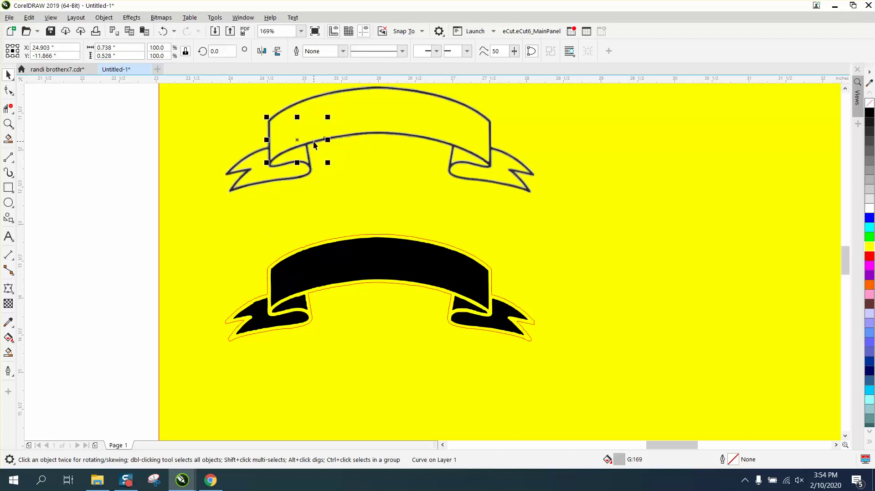
scroll(315, 145, down, 2)
drag(219, 103, 442, 180)
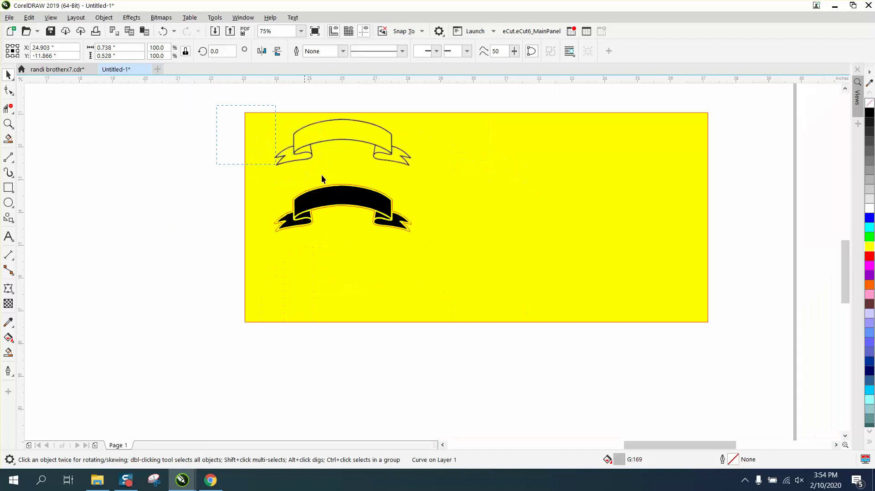
key(Delete)
click(436, 173)
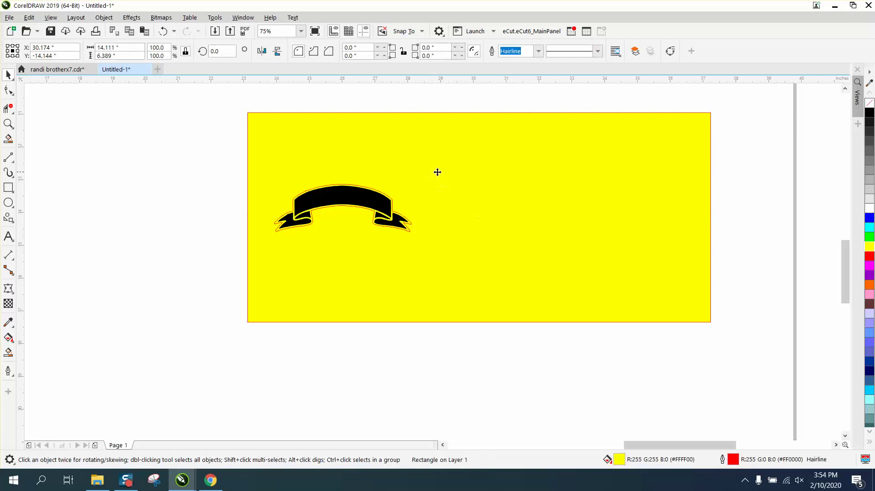
key(Delete)
Step: Group the six black ribbon pieces with Ctrl+G and zoom in on the group
drag(516, 273, 518, 274)
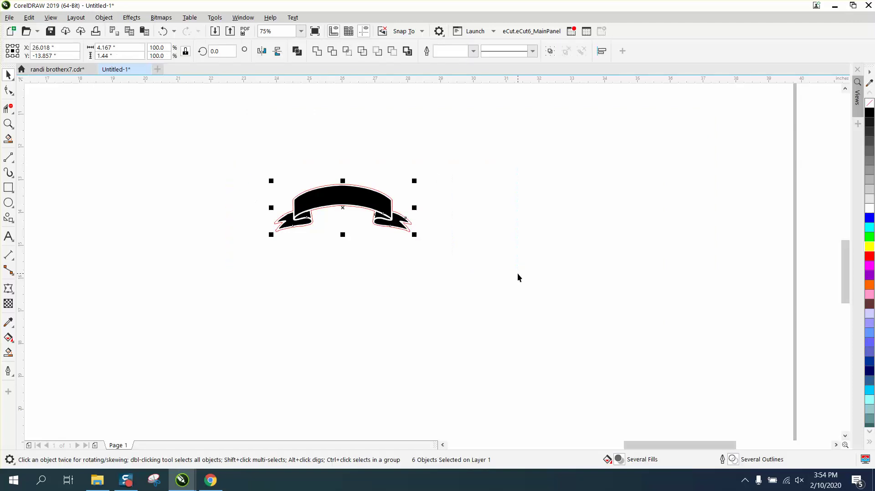
key(ctrl+g)
key(p)
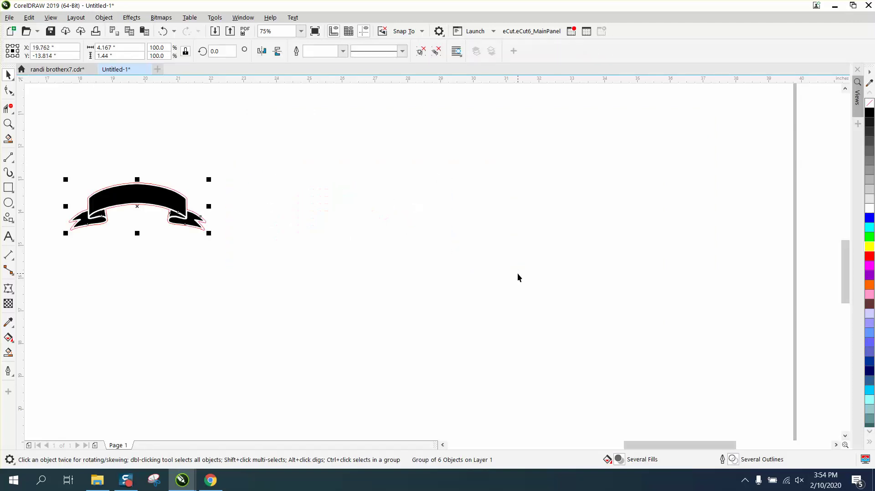
click(8, 123)
drag(66, 178, 294, 269)
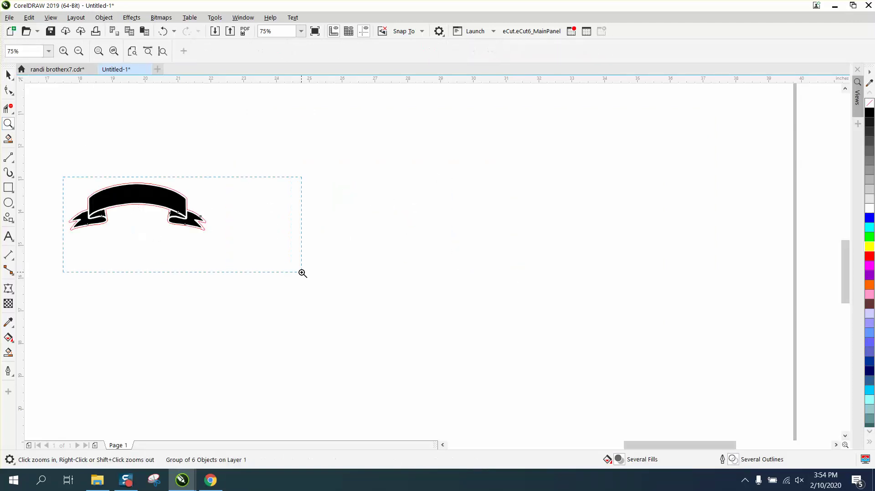
click(8, 75)
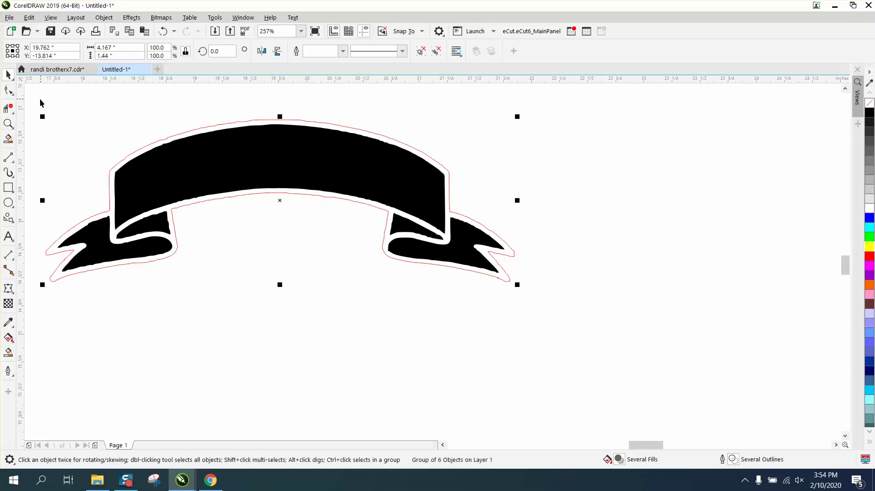
mouse_move(35, 109)
mouse_down()
mouse_move(105, 279)
mouse_move(581, 349)
mouse_up()
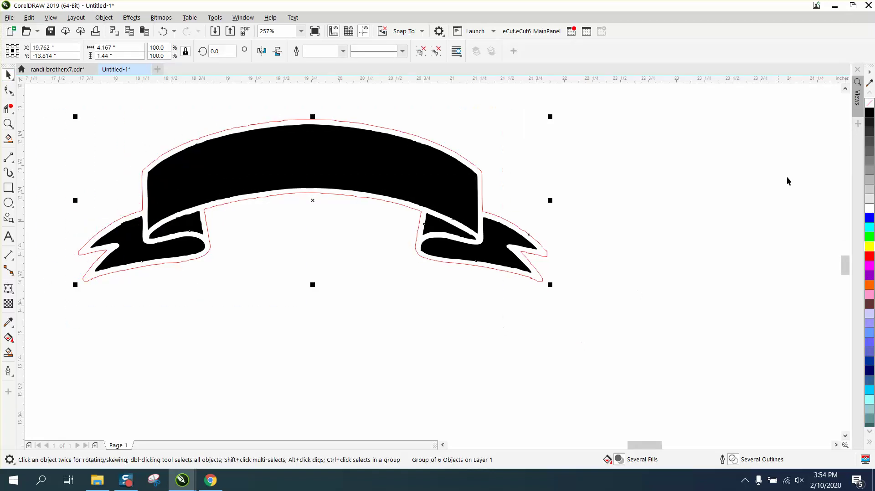
Step: Give the ribbon black outlines and smart-fill the band between the double outlines black
click(869, 103)
right_click(871, 118)
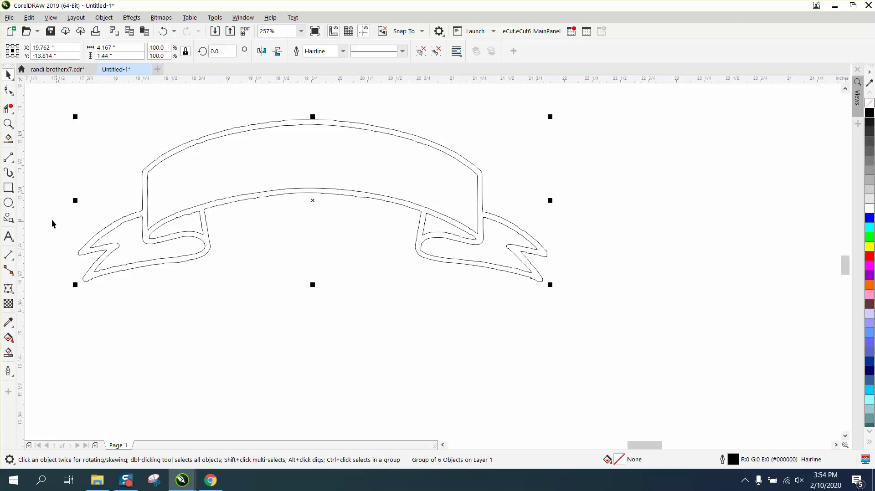
click(9, 353)
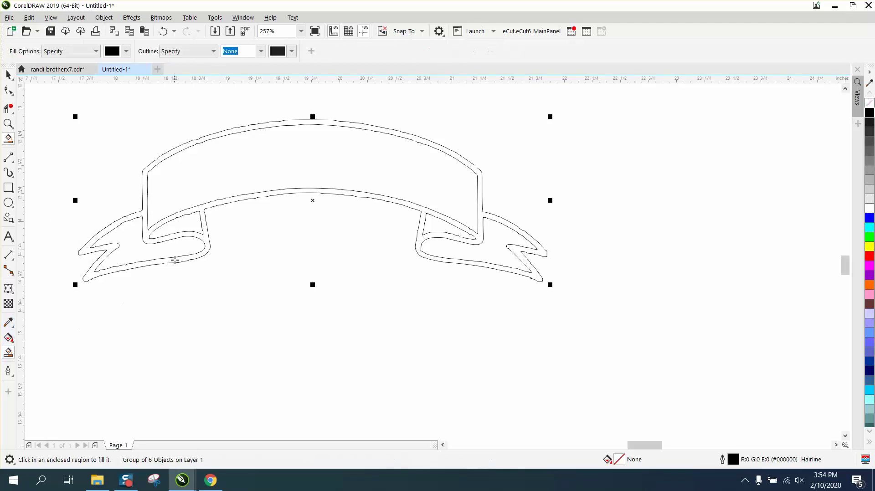
click(206, 237)
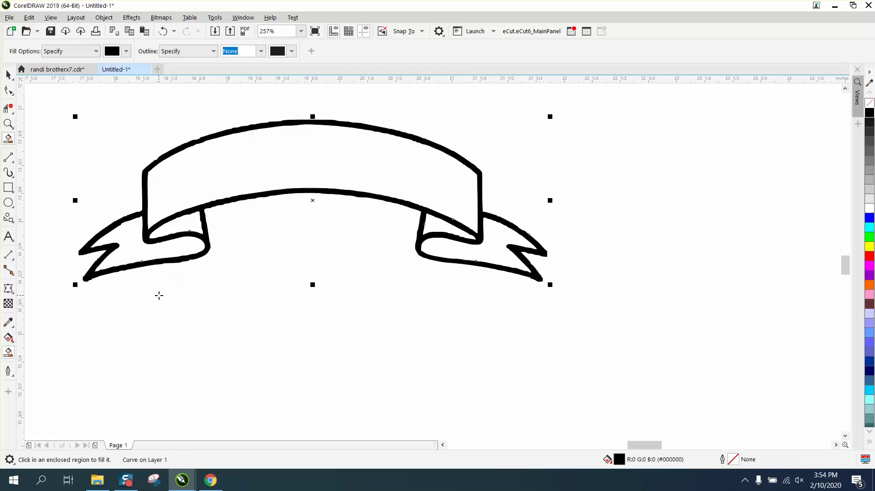
click(9, 74)
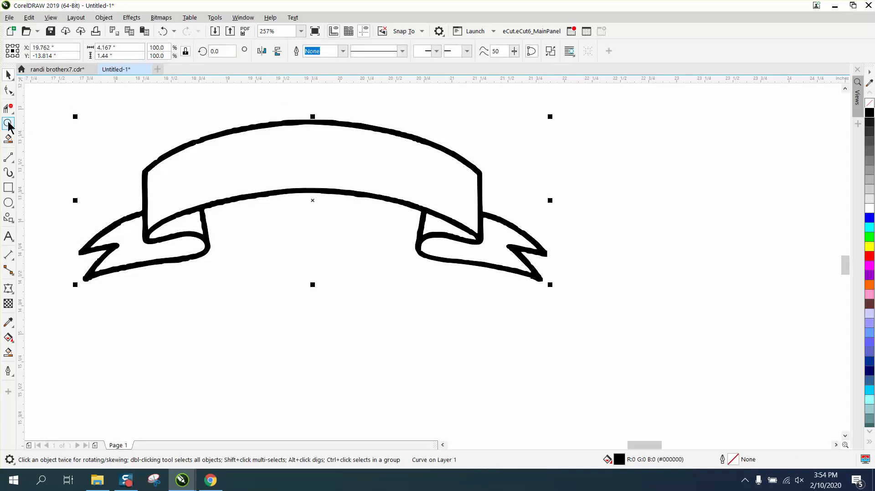
Step: Zoom out to the whole banner and set its fill to None
click(8, 124)
drag(208, 118, 349, 146)
right_click(349, 145)
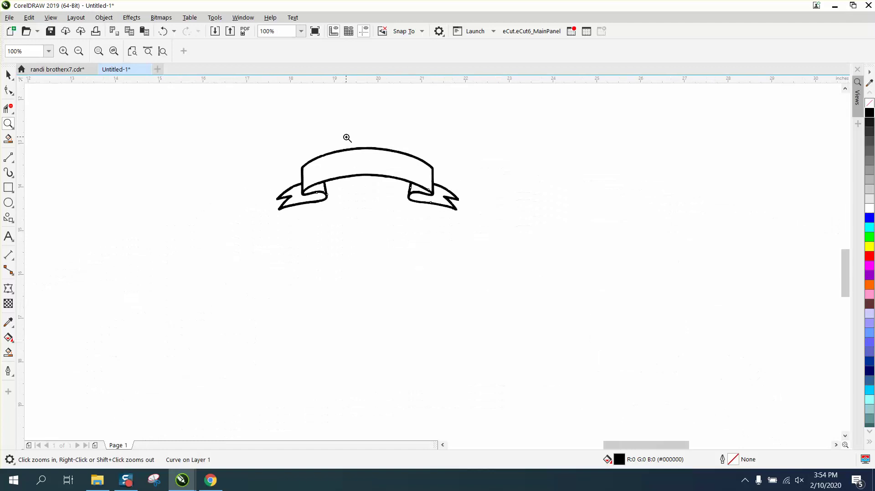
click(8, 75)
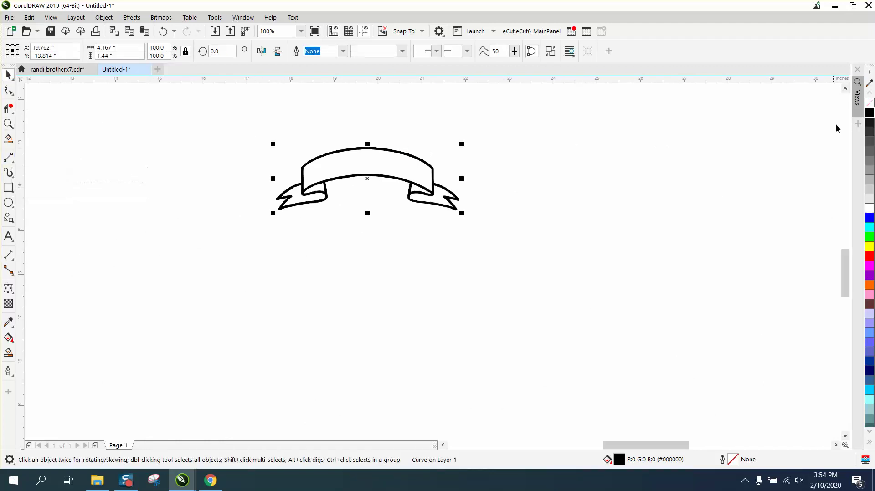
click(868, 104)
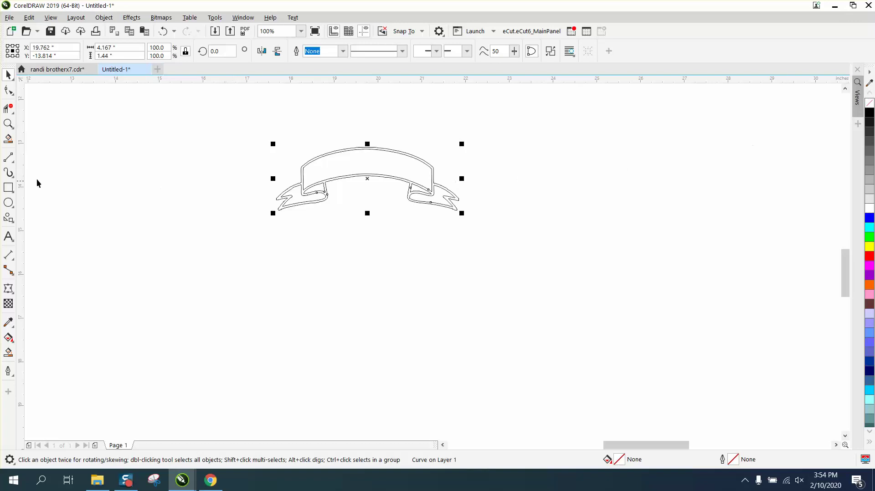
Step: Draw a vertical freehand line and centre it on the banner
click(8, 157)
drag(122, 113, 123, 317)
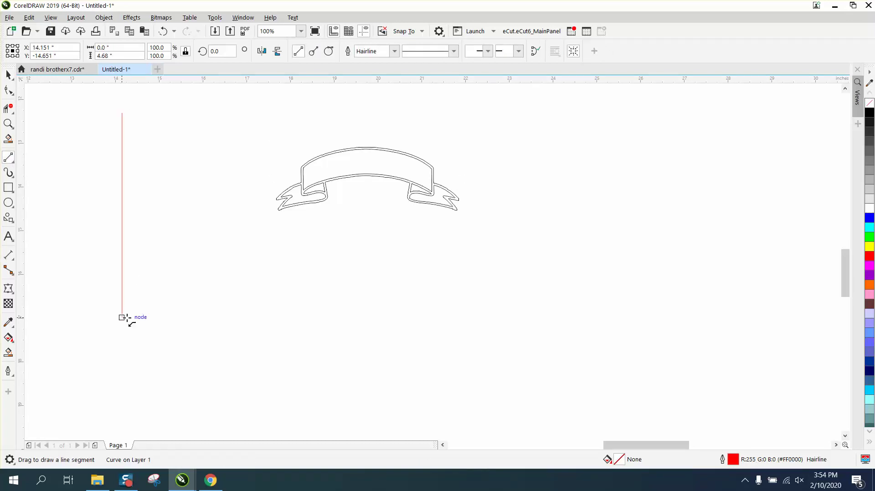
key(p)
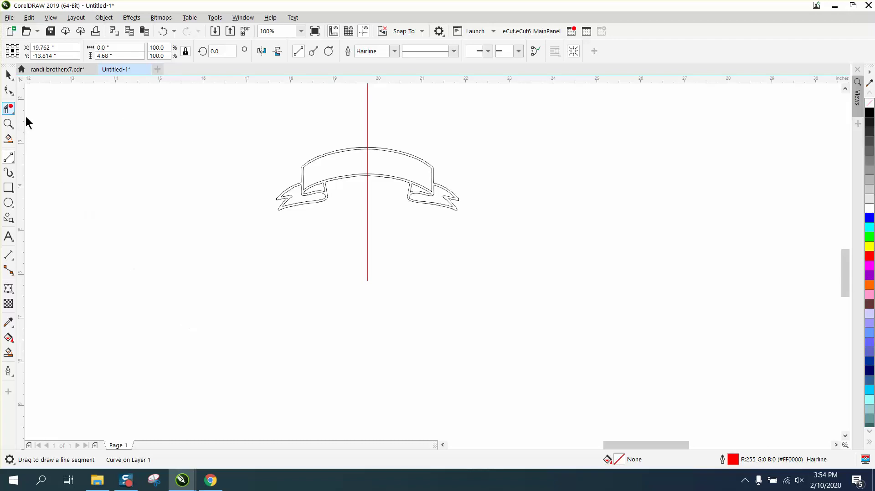
Step: Trim away the banner's right half with Virtual Segment Delete and delete the centre line
click(8, 124)
drag(256, 139, 517, 226)
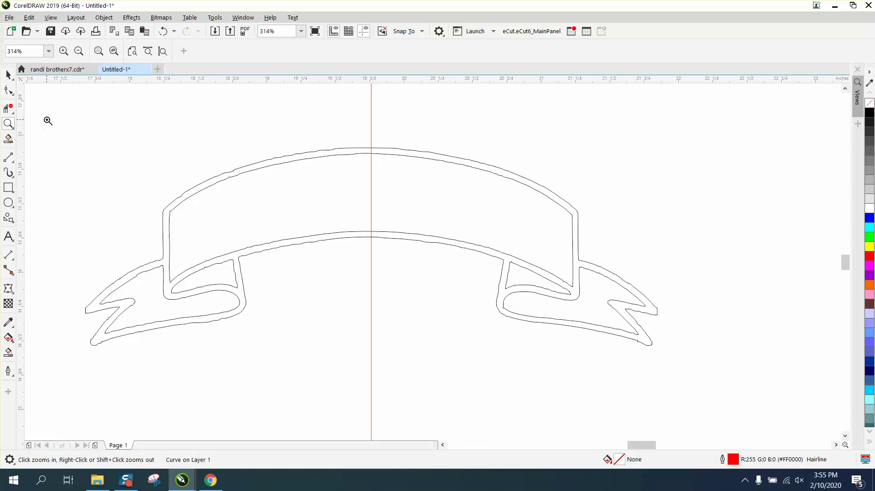
click(10, 109)
drag(386, 128, 720, 386)
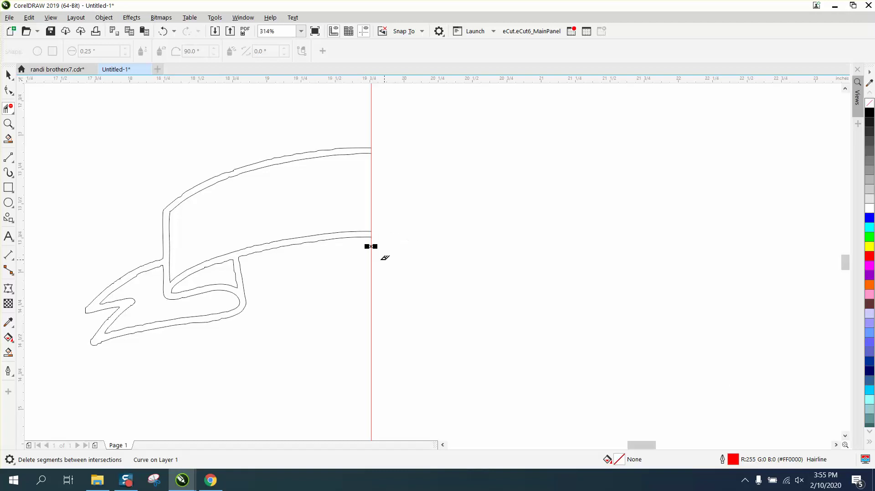
click(8, 74)
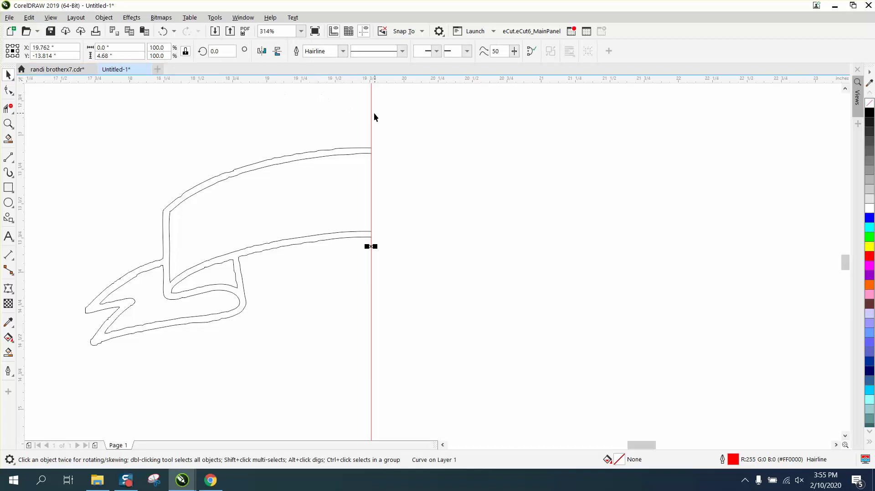
key(Delete)
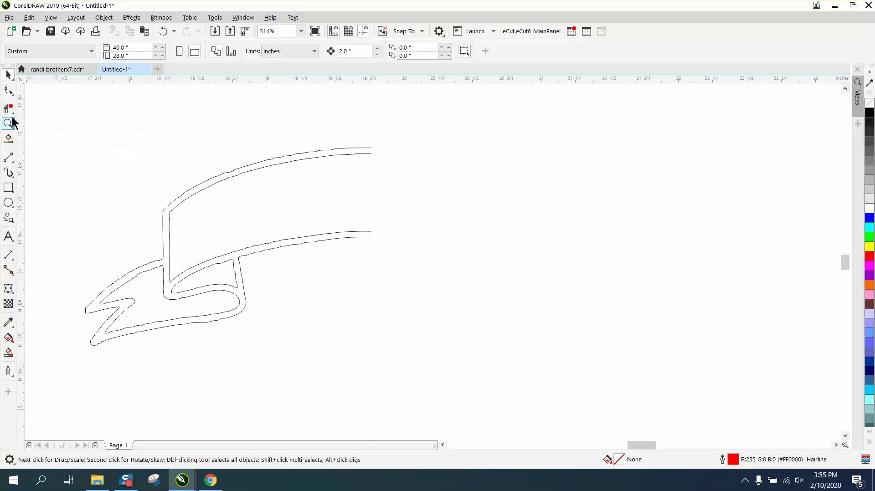
Step: Zoom in on the remaining half banner and check the node-editing tool options
click(9, 124)
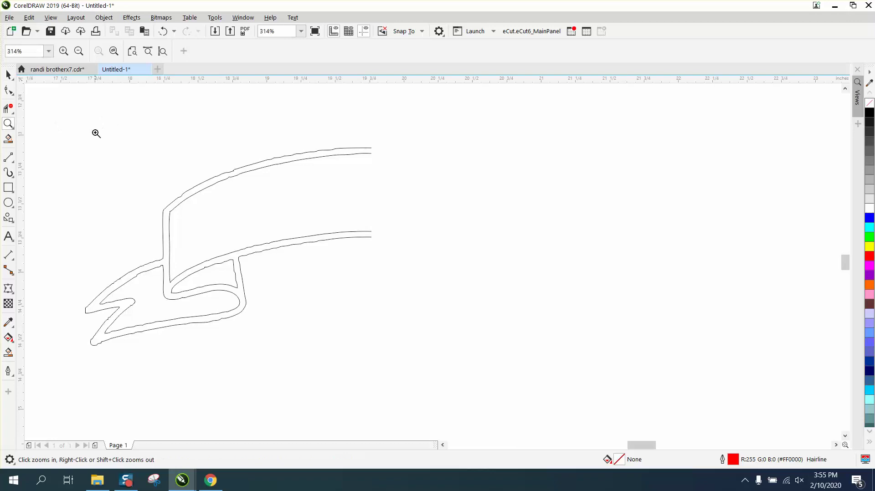
drag(97, 133, 549, 337)
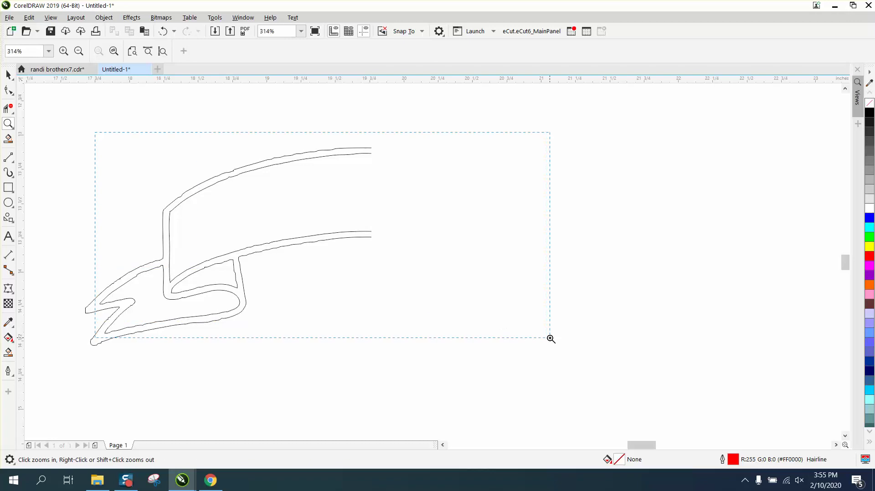
click(12, 93)
click(13, 94)
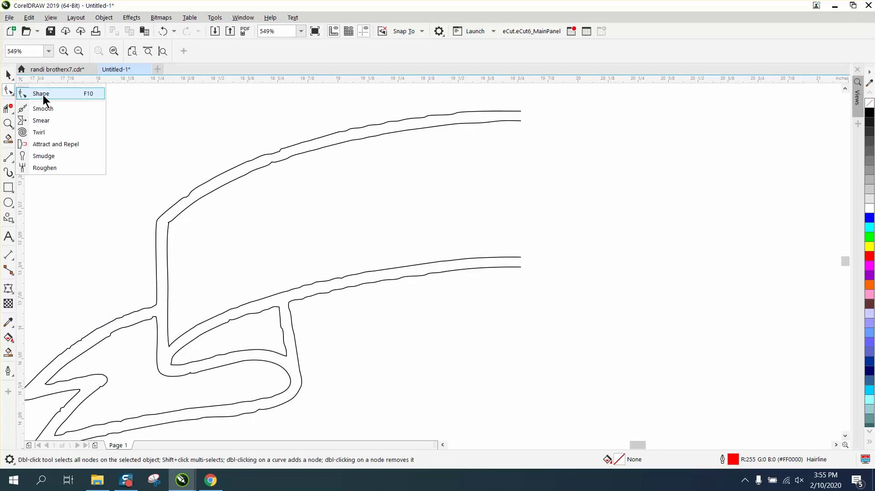
click(43, 94)
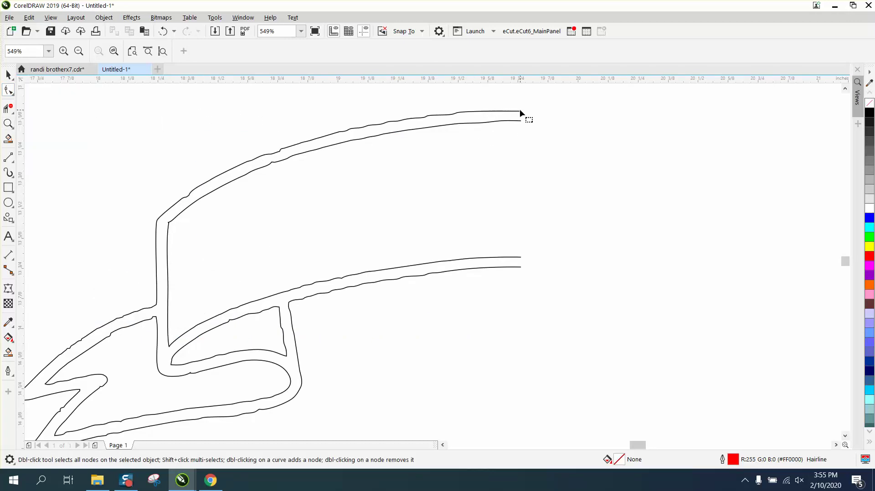
click(9, 75)
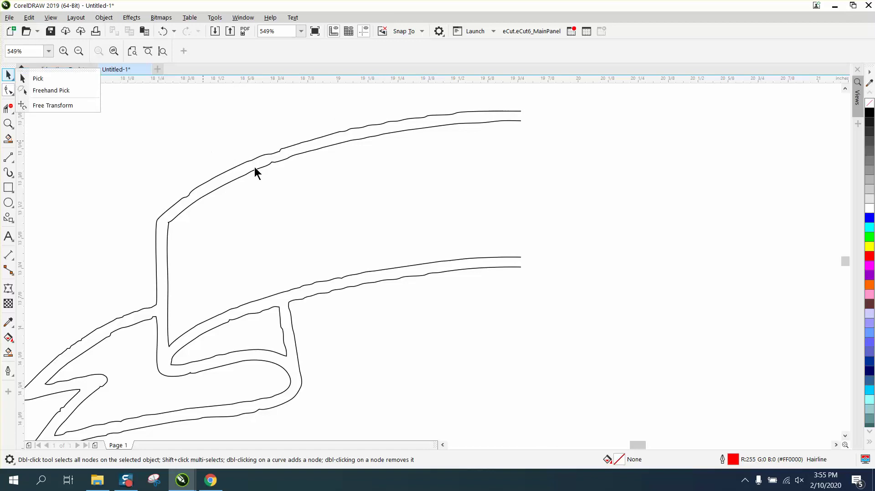
click(215, 163)
click(8, 74)
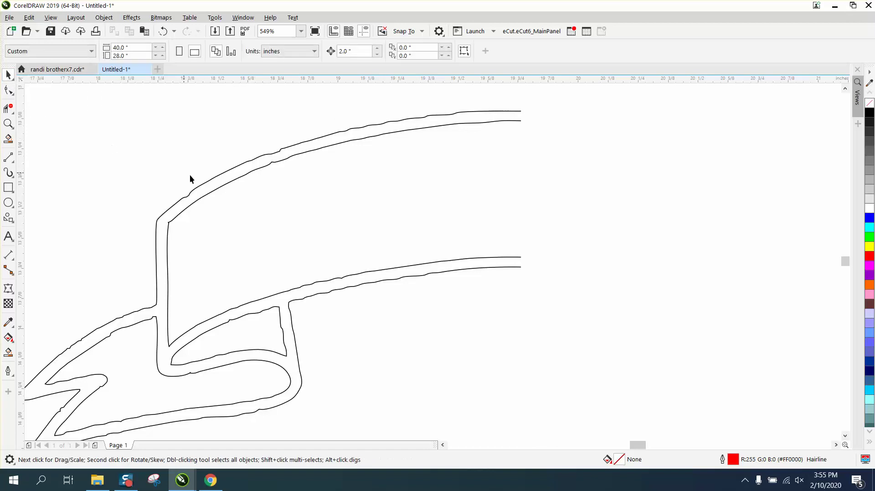
Step: Select the half-banner curve and open the Object menu to break it apart
click(217, 189)
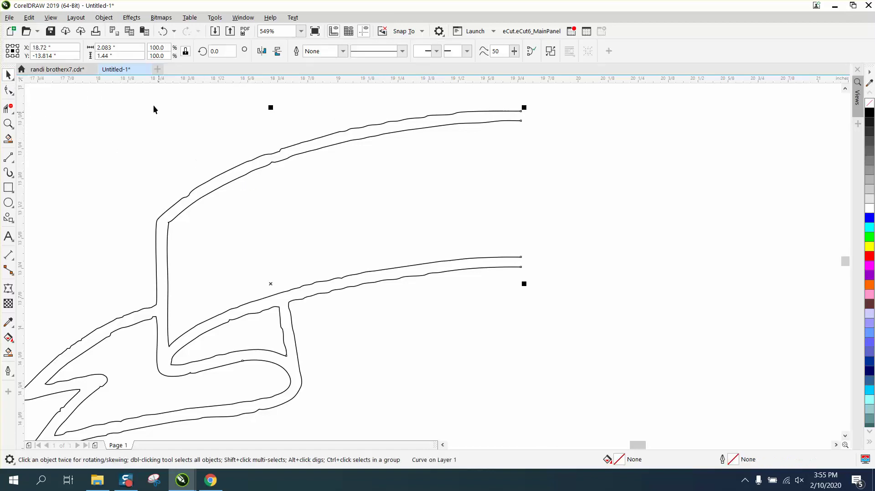
click(111, 20)
mouse_move(116, 197)
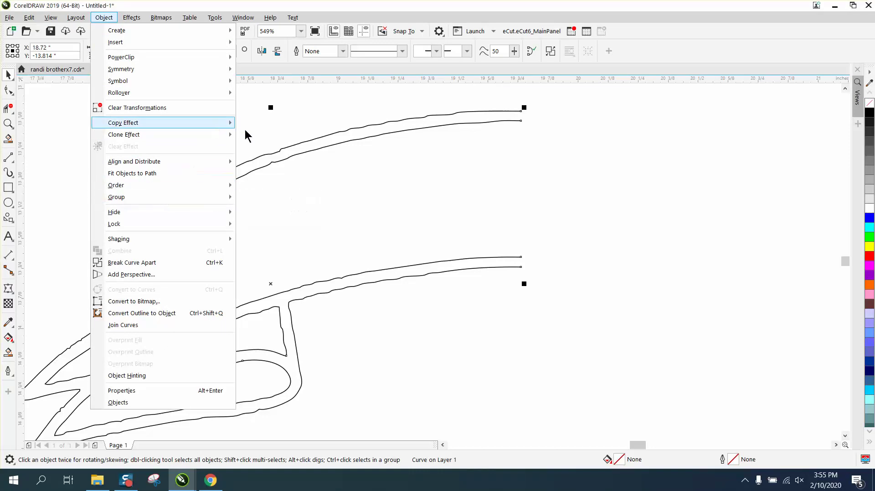
click(275, 170)
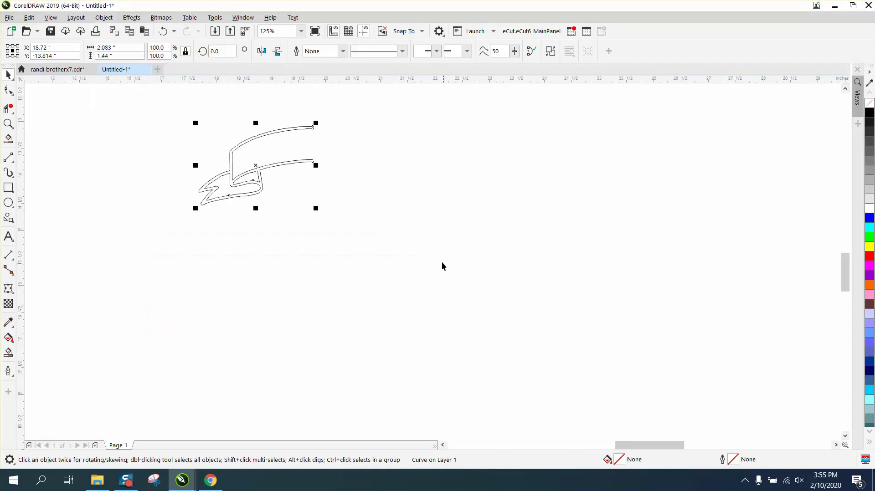
click(105, 18)
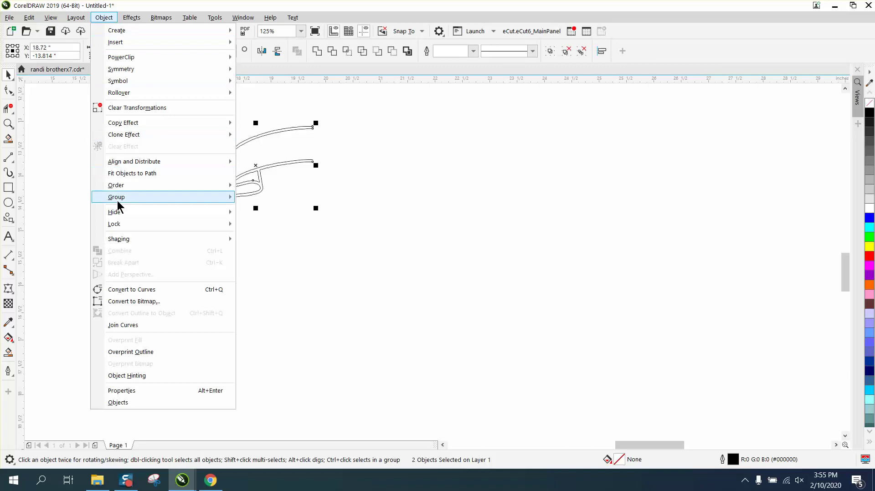
Step: Break the half banner apart, delete the extra nodes on both upper curves, and adjust their ends
mouse_move(117, 197)
click(248, 211)
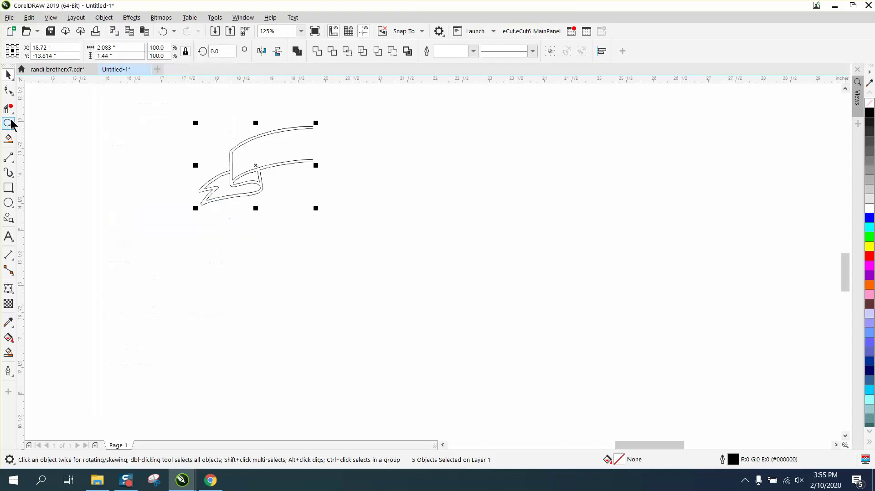
click(9, 122)
drag(445, 217, 444, 215)
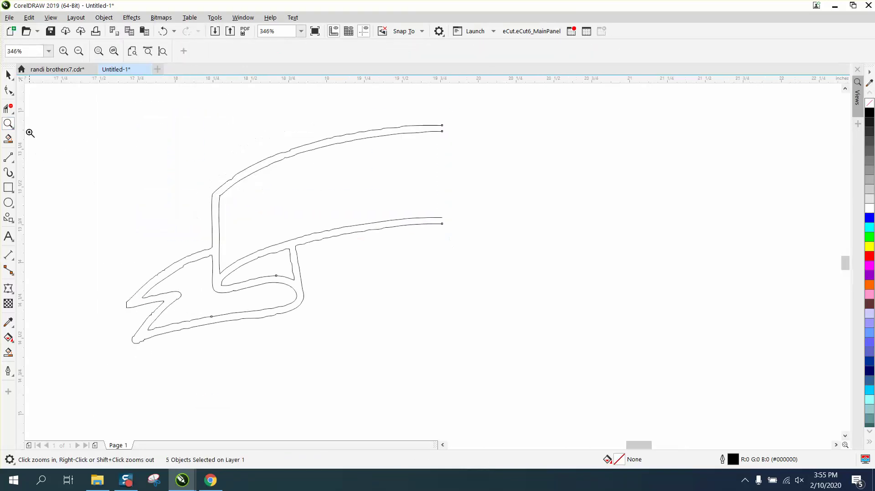
click(9, 90)
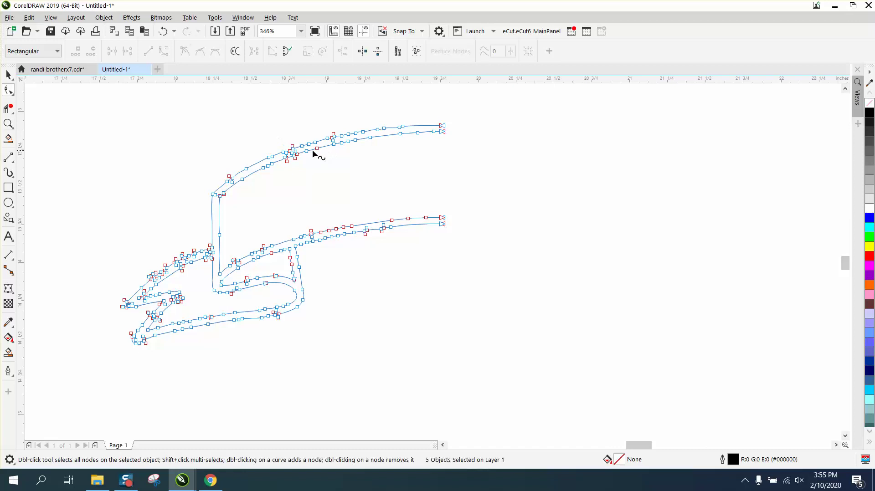
click(7, 123)
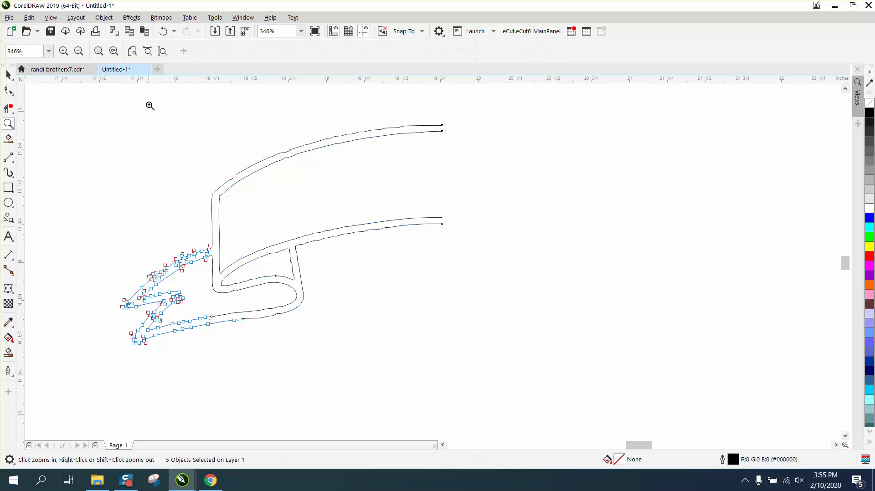
drag(560, 312, 559, 312)
click(8, 93)
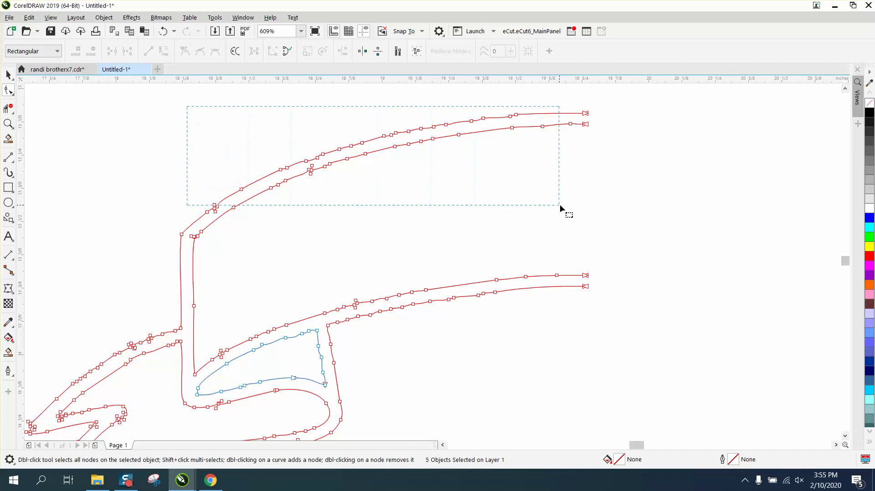
drag(560, 205, 577, 202)
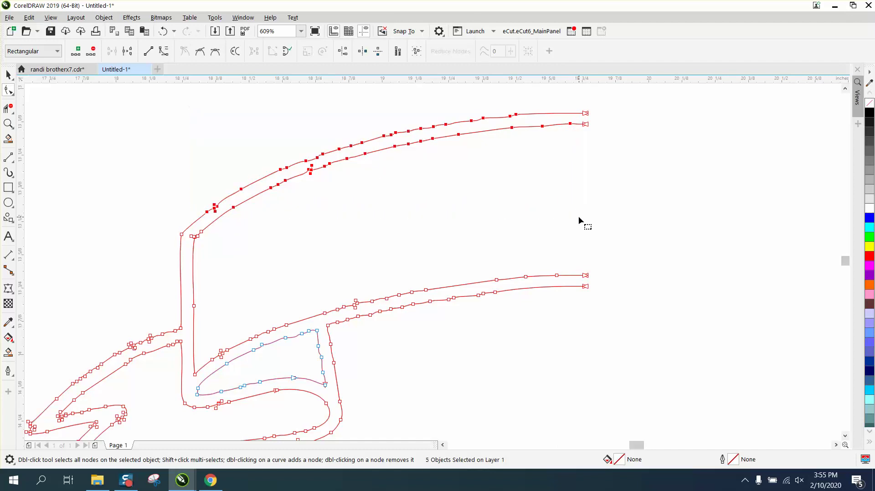
key(Delete)
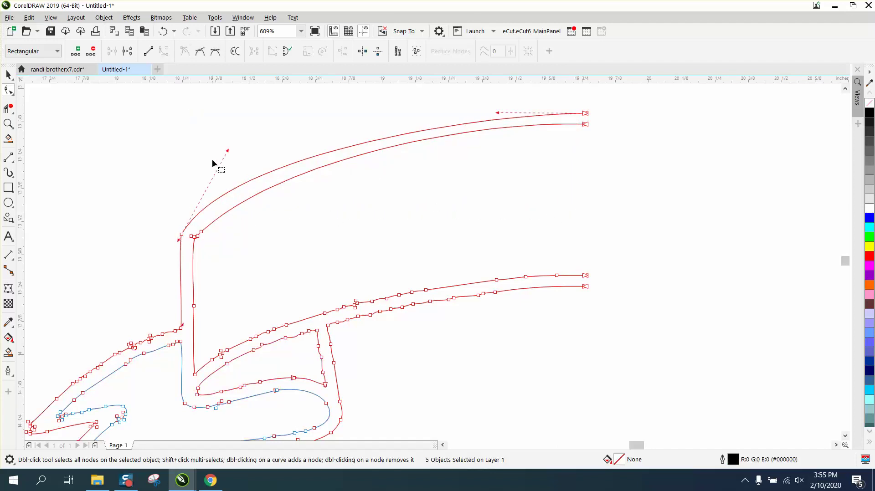
drag(227, 153, 250, 150)
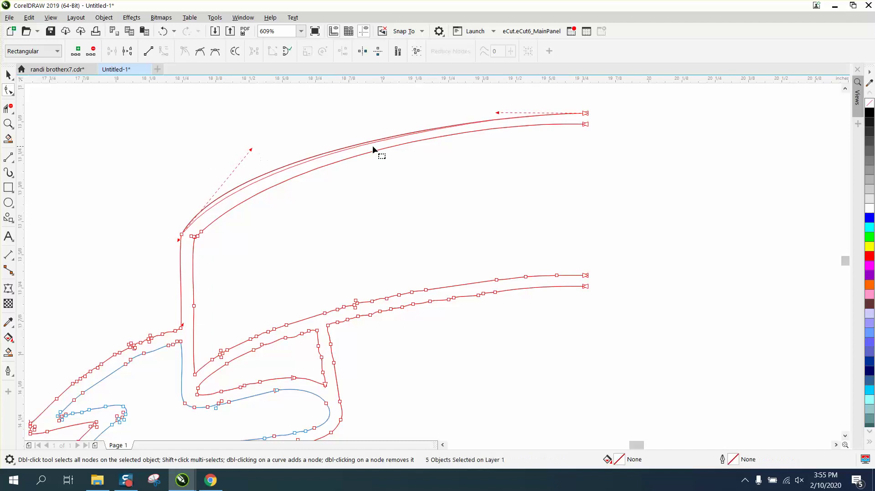
drag(500, 115, 493, 113)
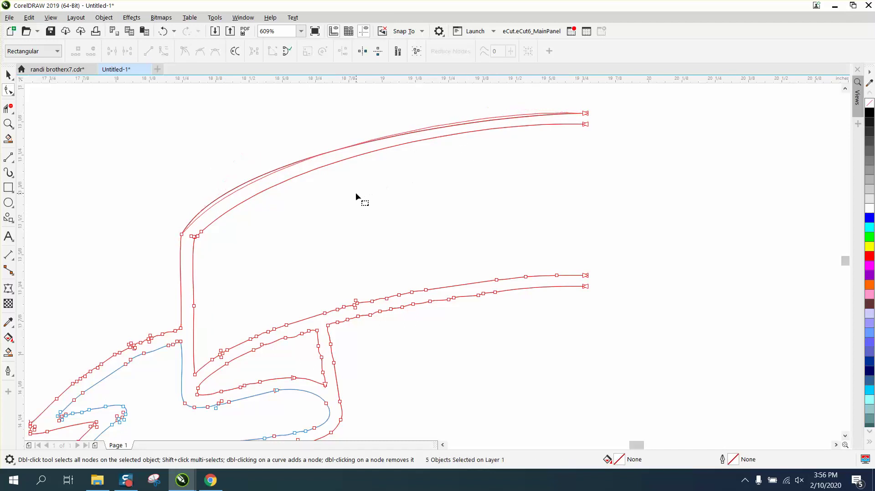
Step: Remove the extra inner-corner node and bend the inner upper curve into a smooth arc
click(8, 74)
click(96, 110)
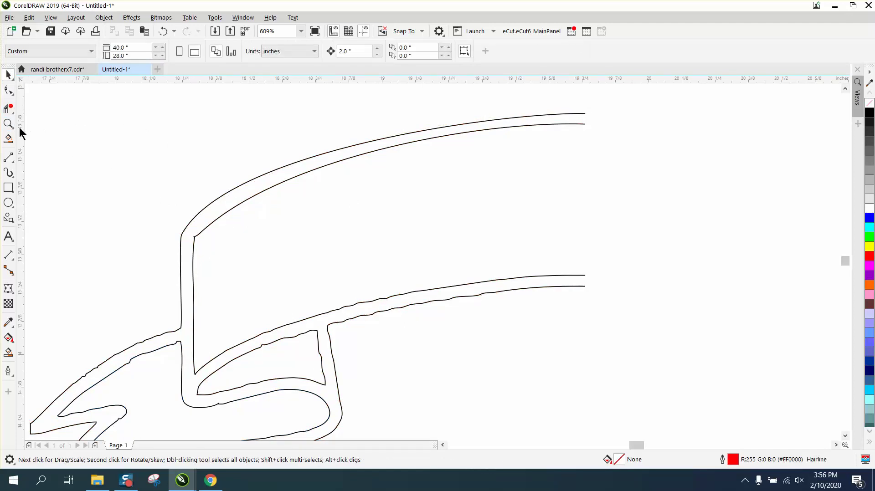
click(8, 123)
click(291, 240)
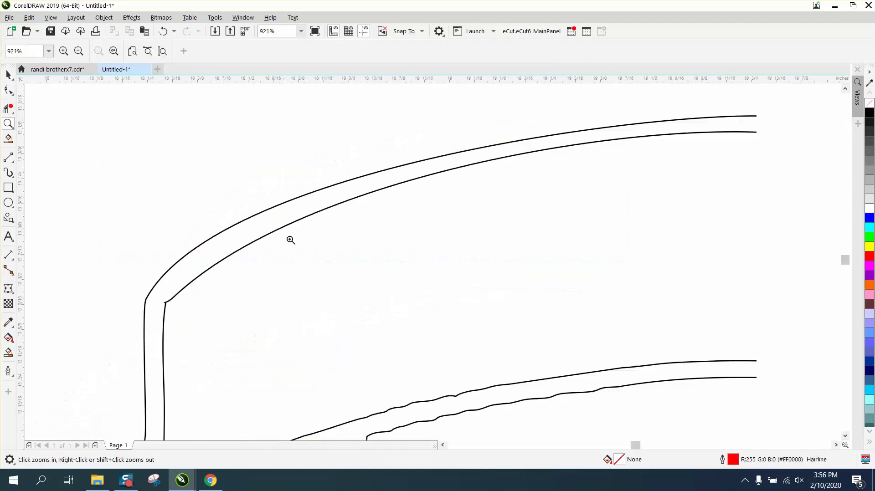
click(9, 95)
click(168, 302)
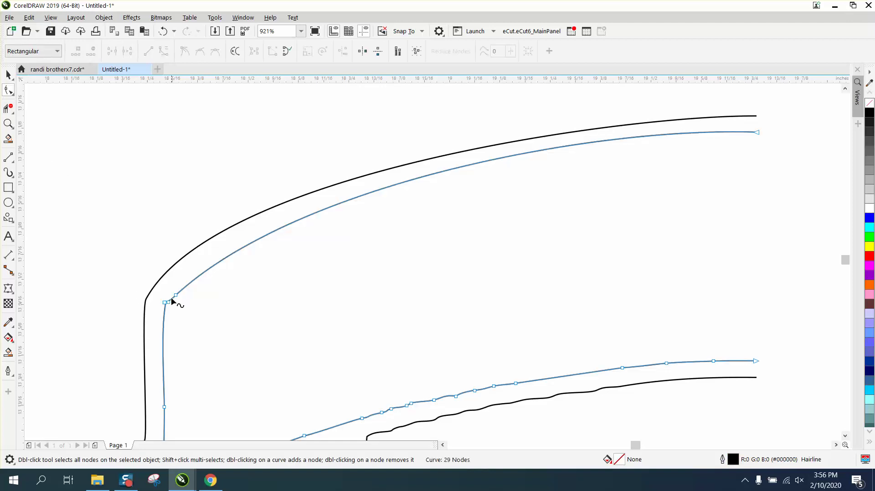
click(176, 296)
key(Delete)
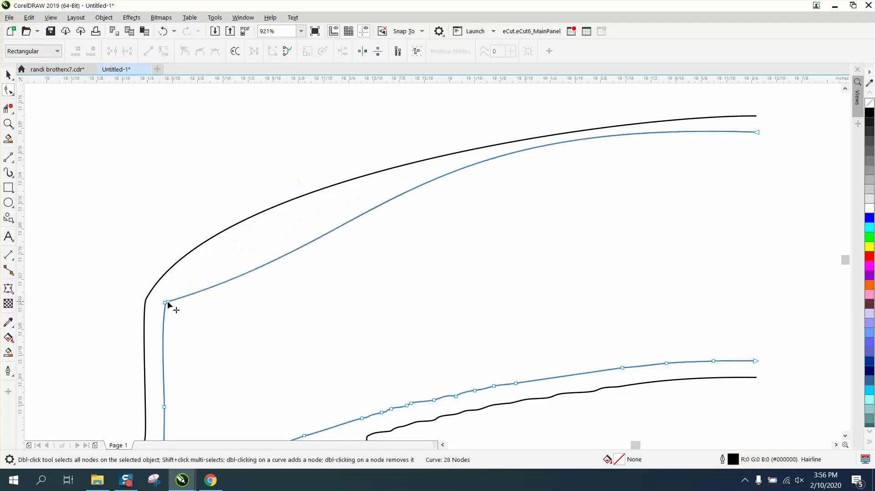
click(165, 303)
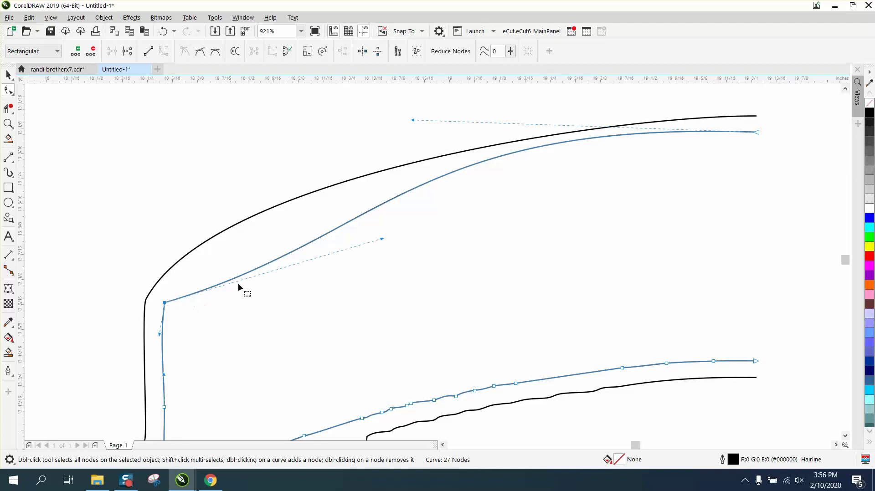
mouse_move(382, 239)
mouse_down()
mouse_move(302, 220)
mouse_move(234, 238)
mouse_move(212, 260)
mouse_up()
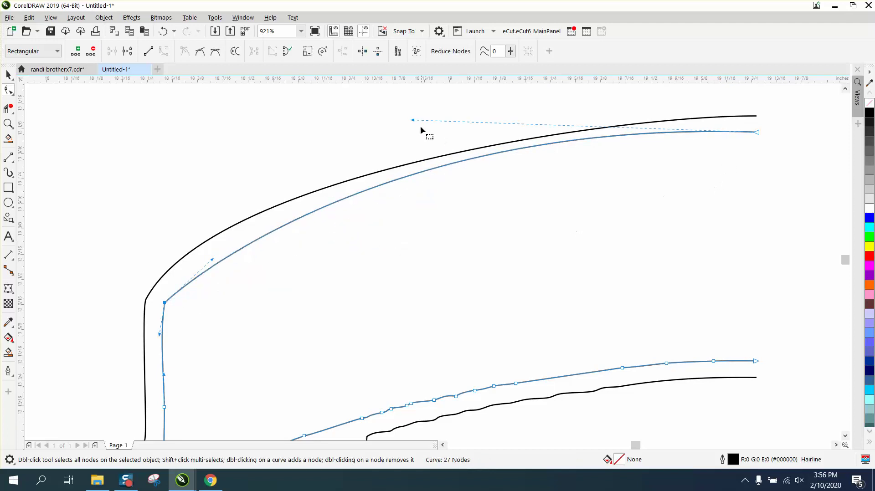
drag(413, 122, 415, 145)
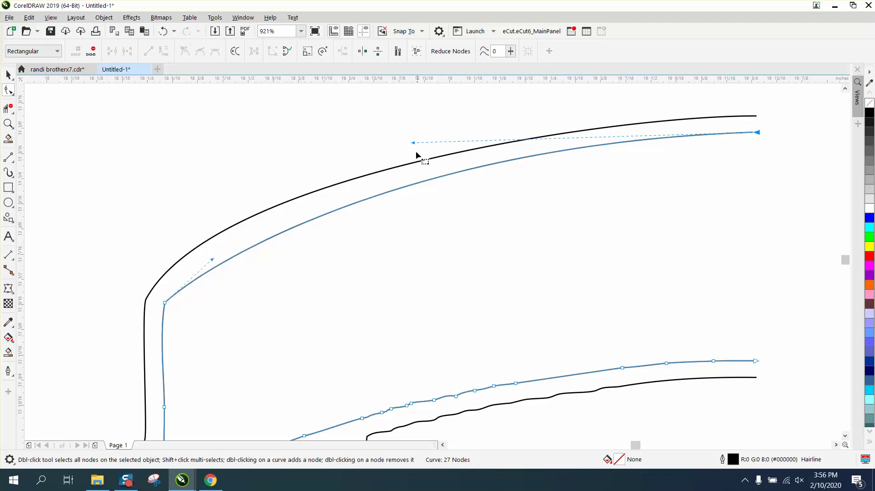
Step: Reshape the outer upper arc so it runs parallel to the inner one
click(146, 300)
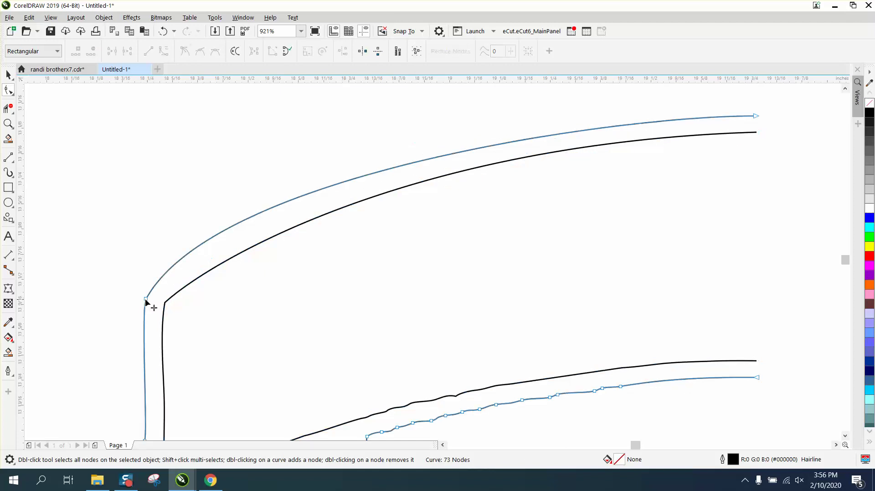
mouse_move(214, 177)
mouse_down()
mouse_move(235, 185)
mouse_move(253, 166)
mouse_move(266, 172)
mouse_move(271, 147)
mouse_move(287, 165)
mouse_move(375, 143)
mouse_move(280, 179)
mouse_move(274, 131)
mouse_move(288, 151)
mouse_move(276, 164)
mouse_move(272, 158)
mouse_up()
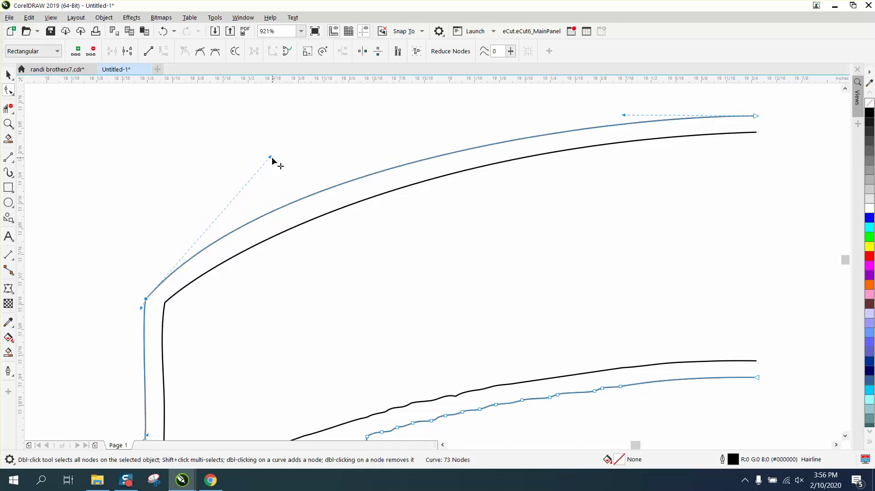
scroll(270, 159, down, 2)
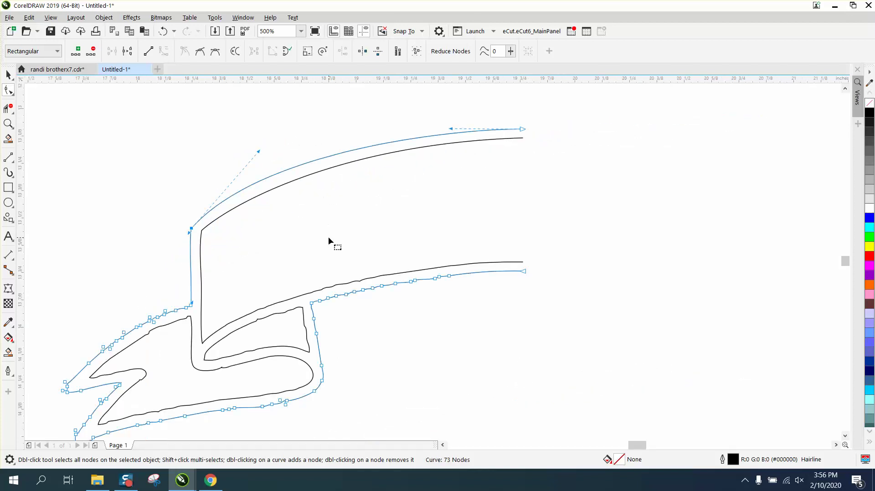
scroll(334, 230, down, 4)
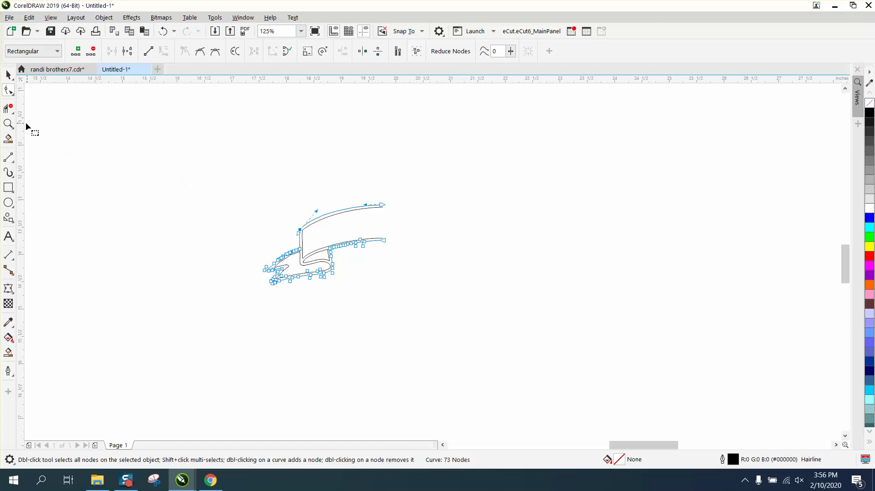
Step: Zoom in on the ribbon's lower part and set the Smooth tool's nib size to 0.5 inch
click(8, 124)
drag(193, 171, 553, 323)
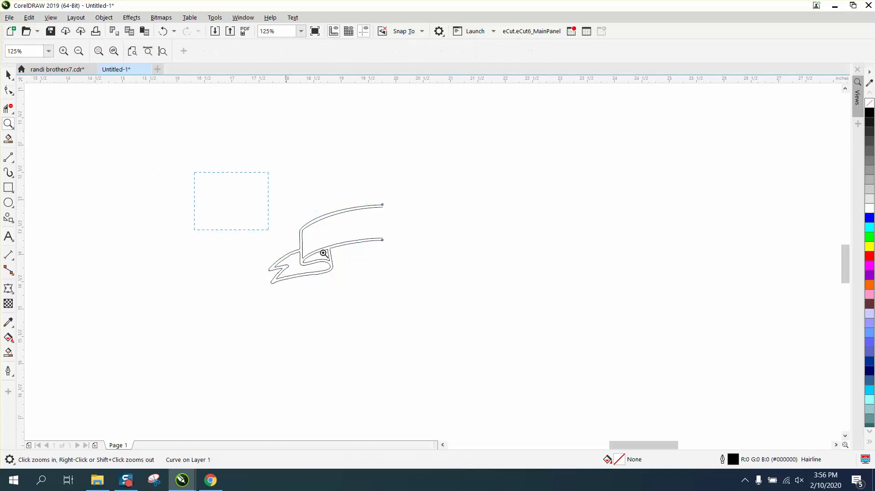
click(13, 94)
click(37, 107)
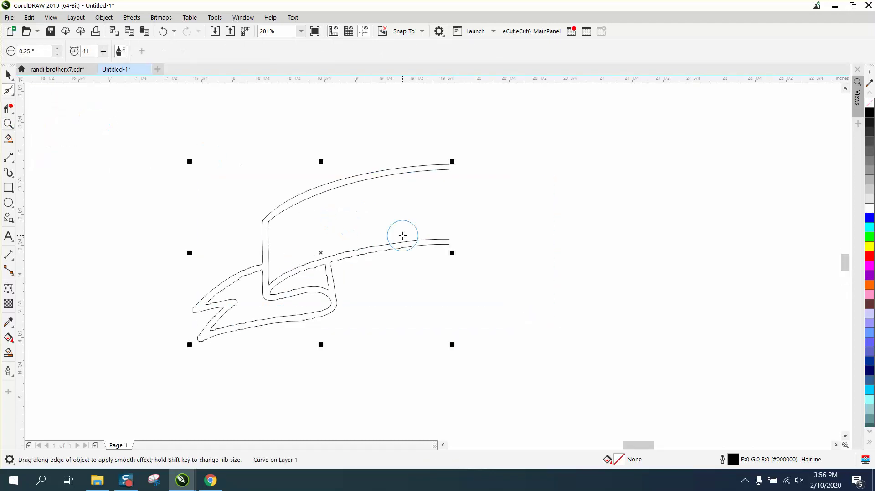
click(8, 124)
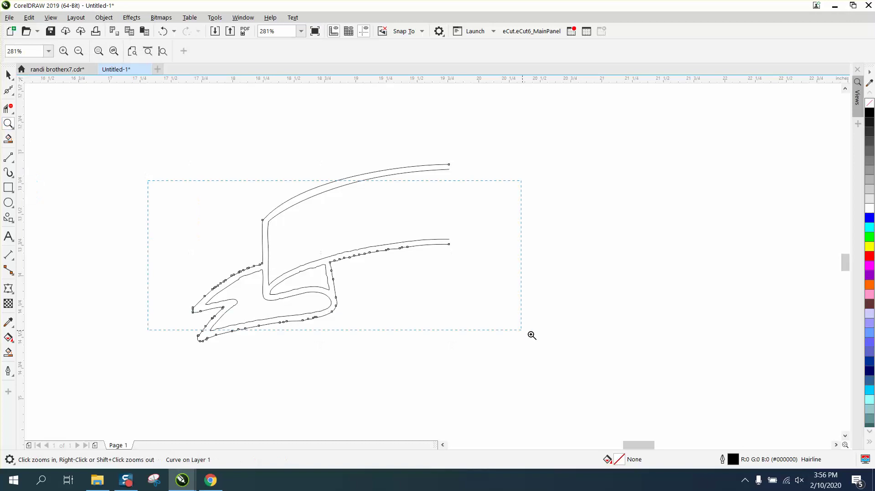
drag(147, 181, 531, 336)
click(12, 94)
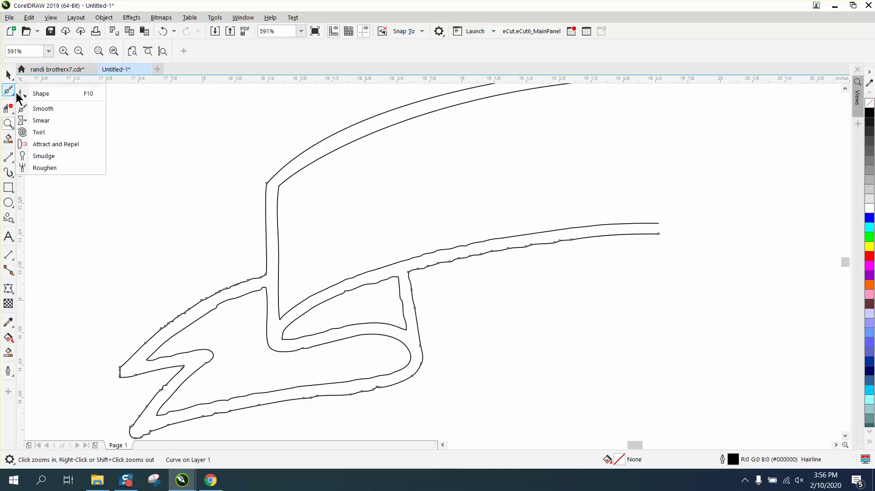
click(45, 108)
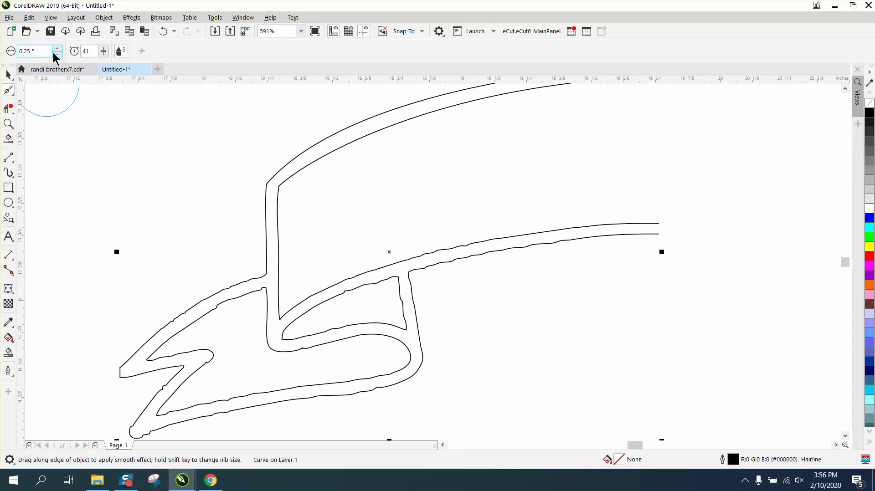
text(0.5)
key(Return)
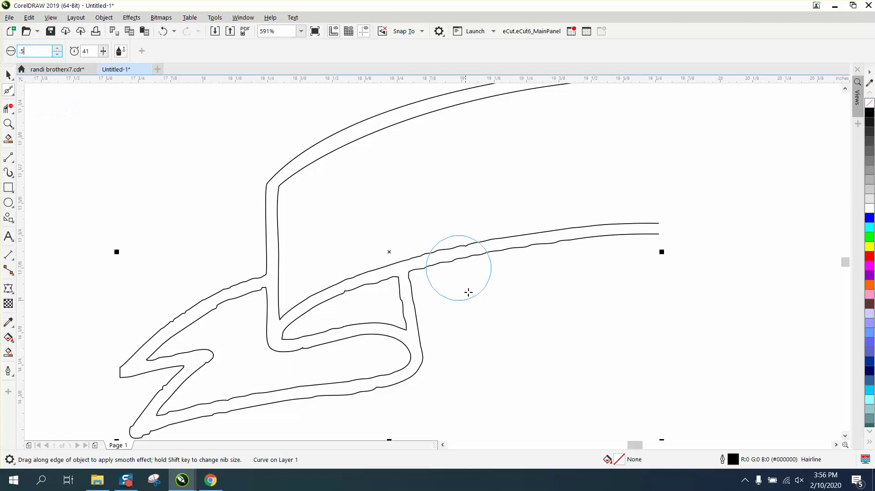
Step: Brush along the wavy lower band edge from left to right to smooth it
mouse_move(524, 236)
mouse_down()
mouse_move(503, 250)
mouse_move(502, 242)
mouse_move(551, 238)
mouse_move(441, 256)
mouse_up()
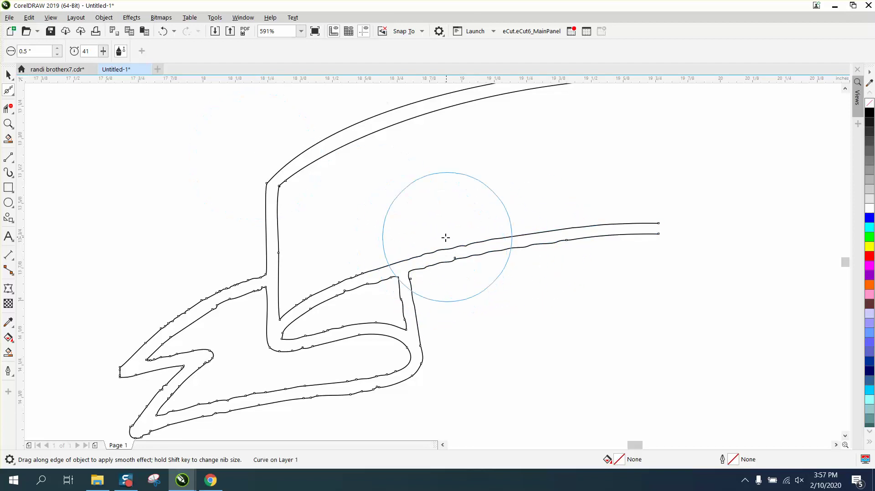
mouse_move(449, 255)
mouse_down()
mouse_move(478, 255)
mouse_move(462, 246)
mouse_up()
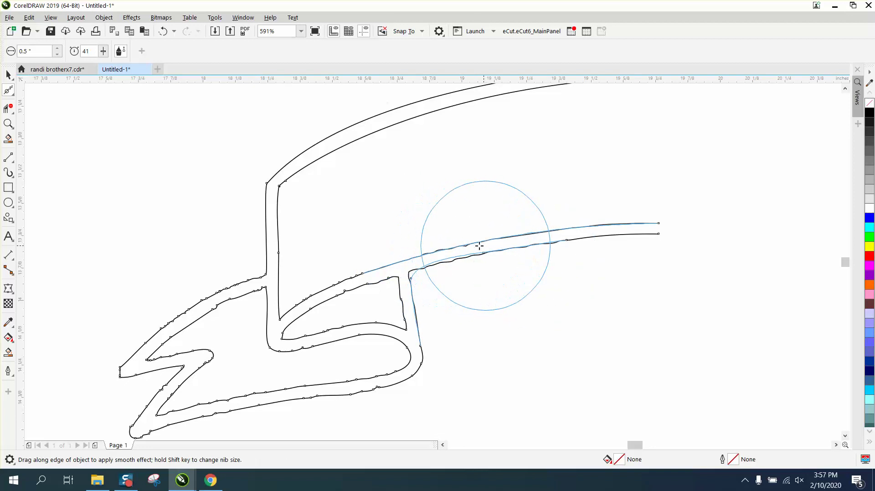
drag(462, 246, 479, 246)
Step: Select the ribbon outline curve and smooth its bumpy lower-band edge with the Smooth tool
click(9, 74)
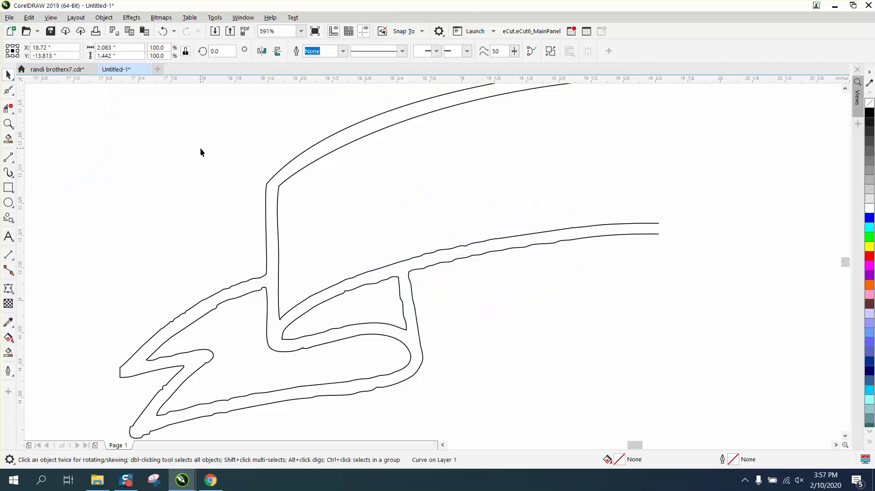
click(199, 150)
click(434, 252)
click(435, 255)
click(431, 252)
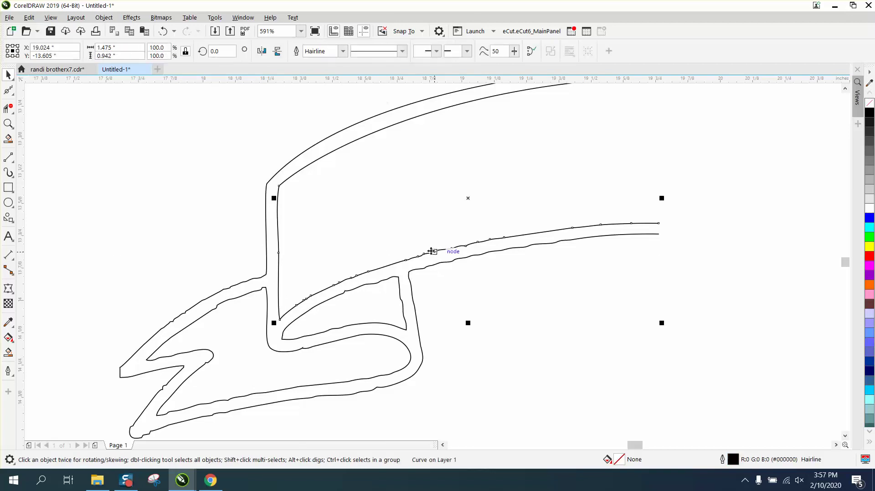
click(13, 94)
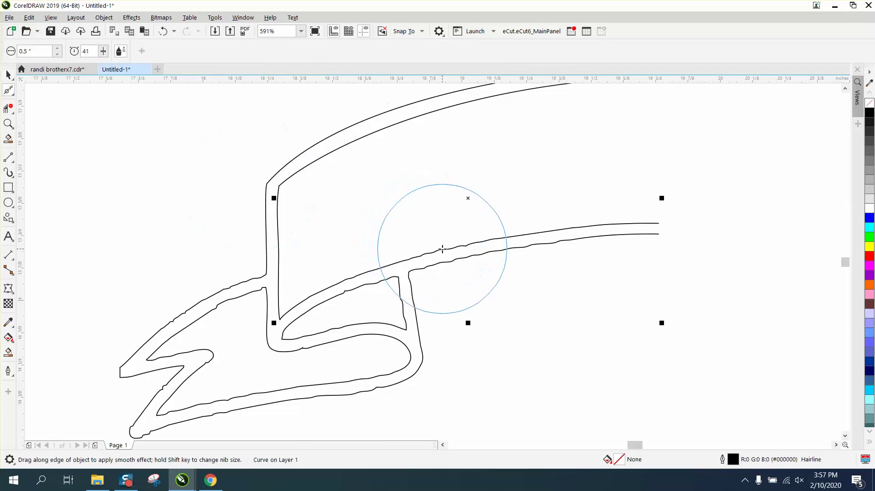
mouse_move(441, 249)
mouse_down()
mouse_move(498, 248)
mouse_move(440, 259)
mouse_move(543, 244)
mouse_up()
Step: Smooth the lower inner curve and the bumpy upper-left edges of the inner and outer curves
click(479, 254)
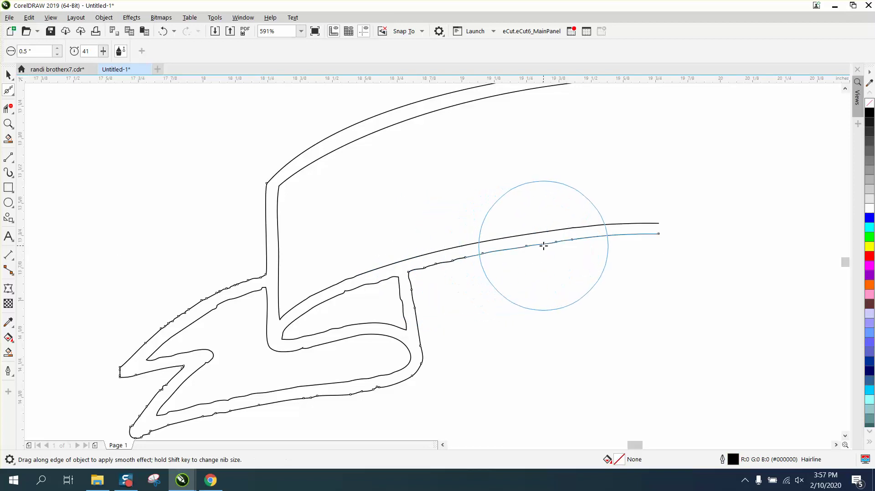
mouse_move(468, 254)
mouse_down()
mouse_move(342, 283)
mouse_move(349, 291)
mouse_move(327, 302)
mouse_move(400, 289)
mouse_move(400, 322)
mouse_move(215, 303)
mouse_move(239, 286)
mouse_move(215, 314)
mouse_move(166, 341)
mouse_move(171, 361)
mouse_move(195, 368)
mouse_move(176, 400)
mouse_move(156, 406)
mouse_move(167, 383)
mouse_move(162, 400)
mouse_move(154, 395)
mouse_move(156, 385)
mouse_move(190, 406)
mouse_move(261, 413)
mouse_move(242, 403)
mouse_move(376, 394)
mouse_move(420, 374)
mouse_move(383, 356)
mouse_move(293, 355)
mouse_move(314, 345)
mouse_move(297, 362)
mouse_move(328, 331)
mouse_move(341, 285)
mouse_move(368, 269)
mouse_move(340, 279)
mouse_move(361, 296)
mouse_move(354, 273)
mouse_move(363, 274)
mouse_move(339, 285)
mouse_up()
click(349, 291)
click(258, 276)
click(259, 293)
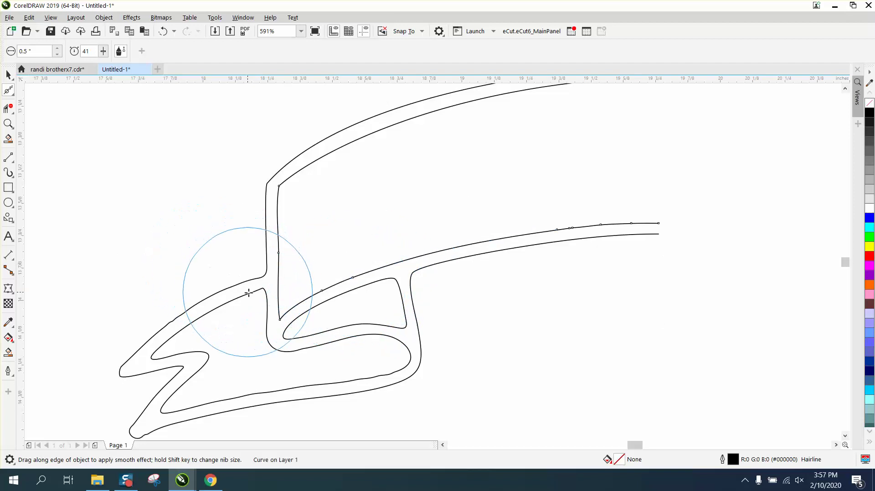
mouse_move(254, 274)
mouse_down()
mouse_move(262, 292)
mouse_move(315, 295)
mouse_move(308, 288)
mouse_up()
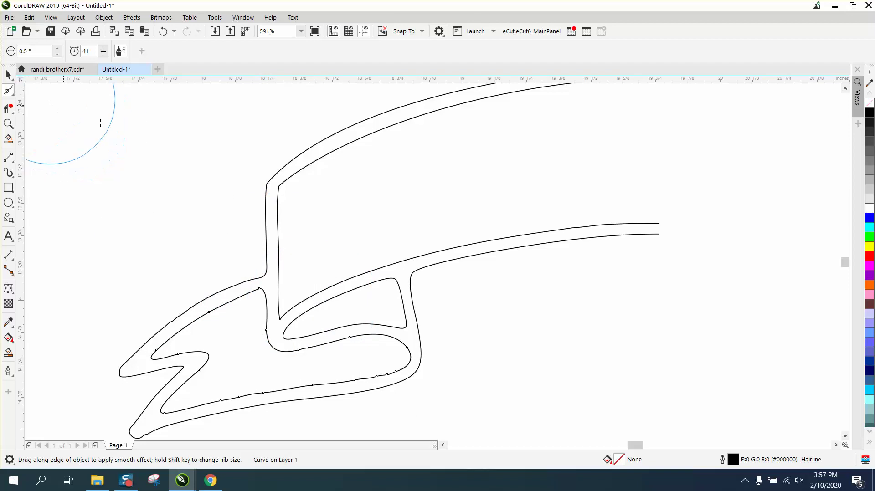
scroll(412, 262, down, 3)
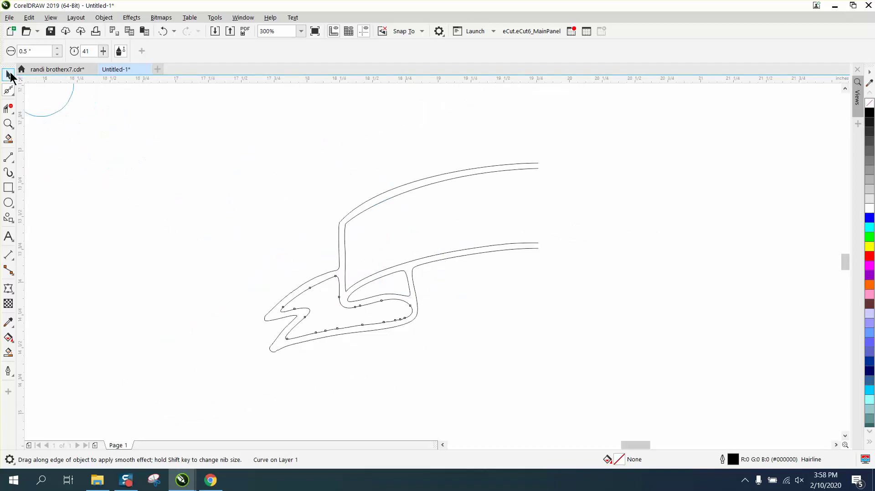
Step: Group the four traced half-banner curves and mirror a copy to the right
click(9, 75)
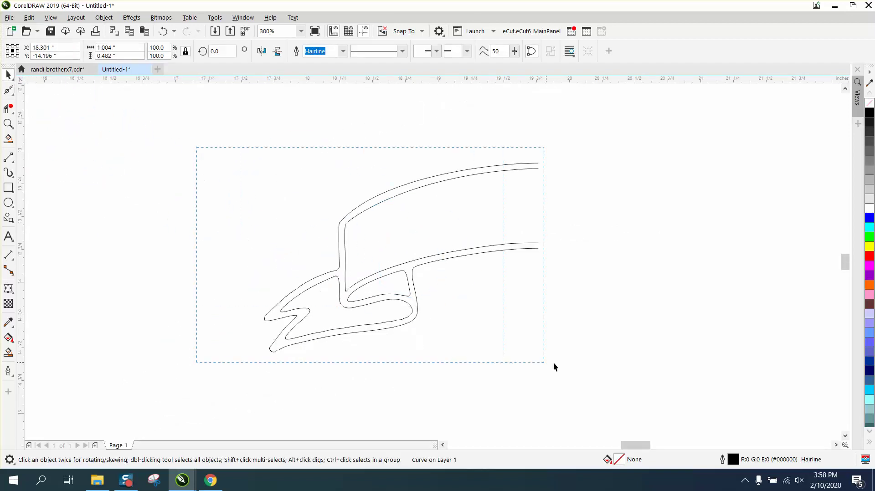
drag(616, 379, 616, 379)
key(ctrl+g)
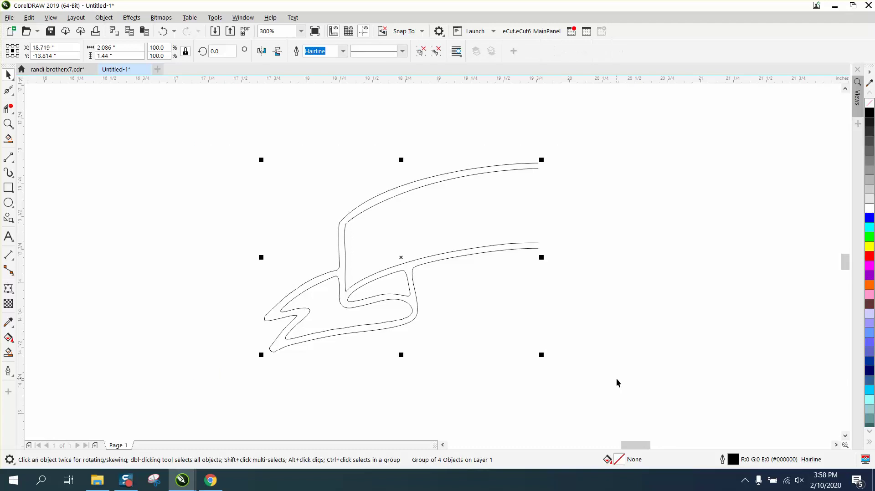
key(ctrl+l)
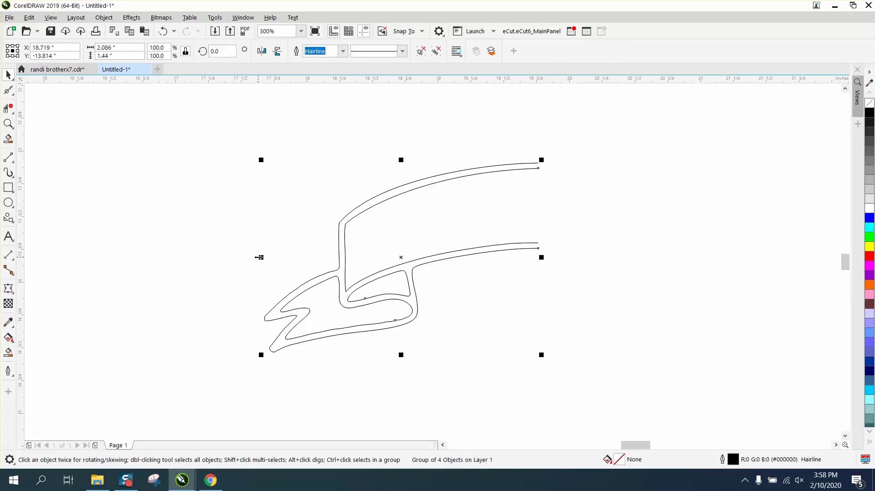
drag(258, 258, 552, 256)
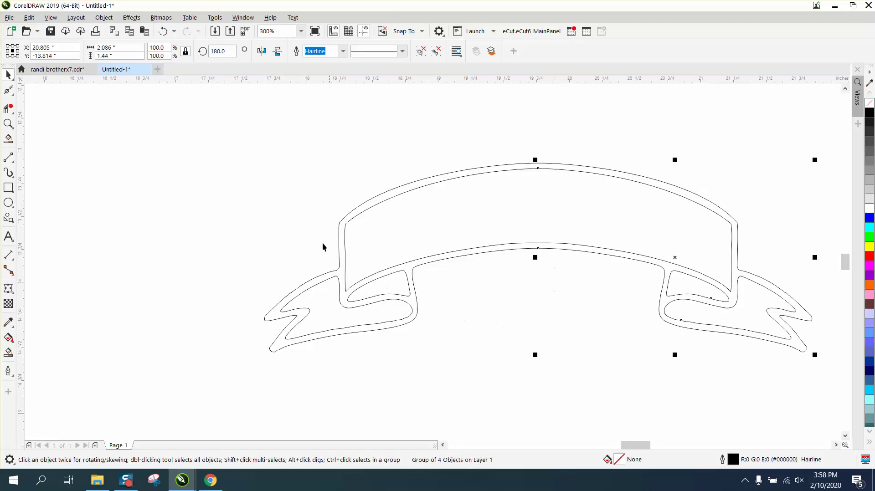
Step: Smart Fill the enclosed banner region with solid black
click(8, 353)
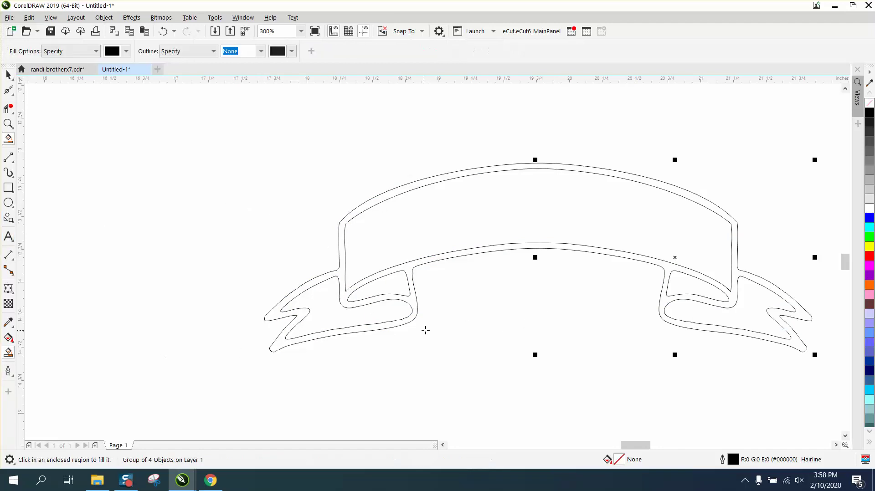
click(412, 300)
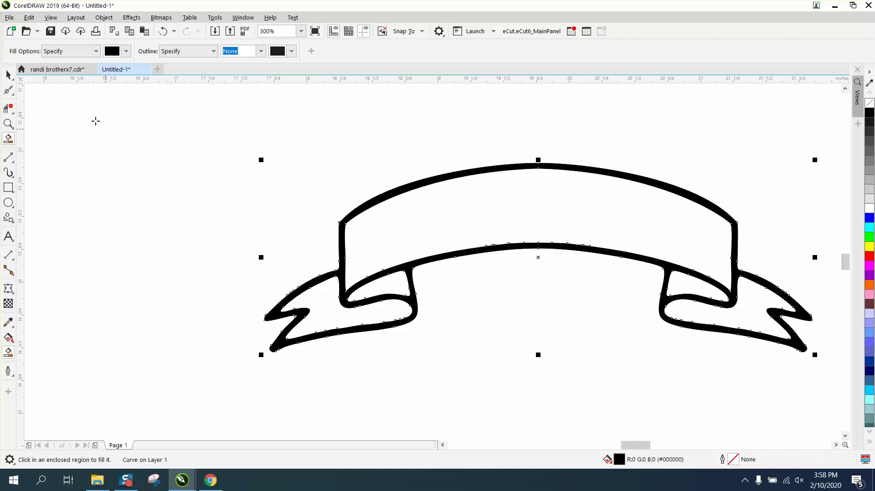
key(space)
scroll(150, 150, down, 1)
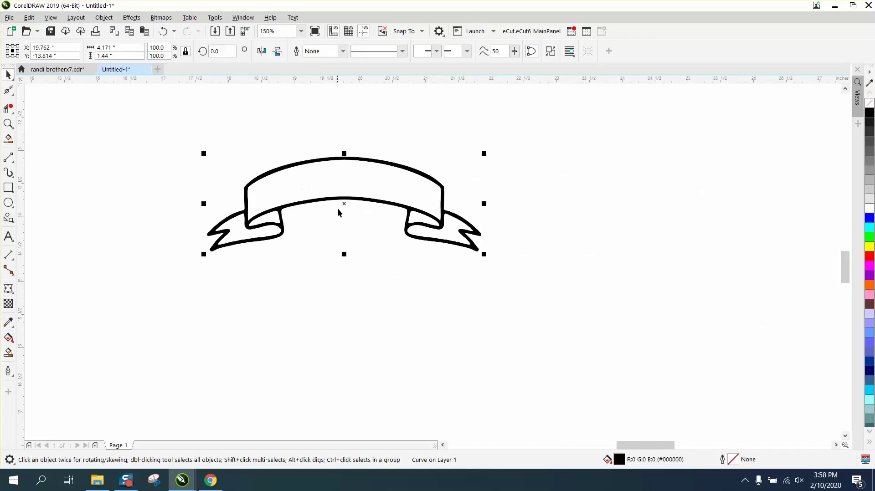
Step: Move the black banner below and delete the outline-only banner
mouse_move(343, 205)
mouse_down()
mouse_move(343, 344)
mouse_move(331, 330)
mouse_up()
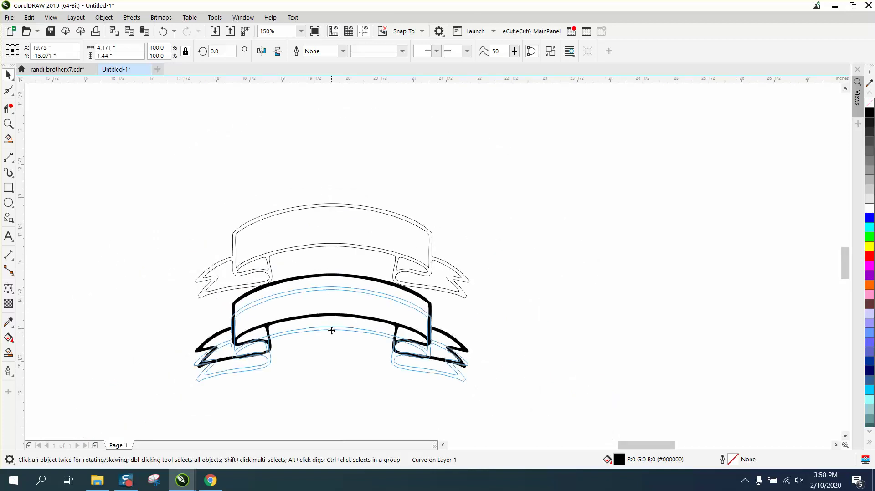
drag(501, 307, 505, 312)
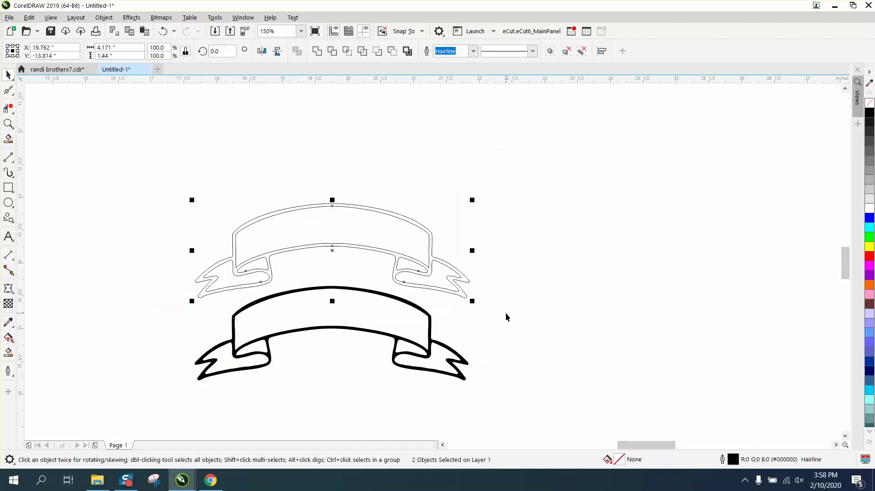
key(Delete)
Step: Mirror the black banner vertically and move it back up
click(363, 332)
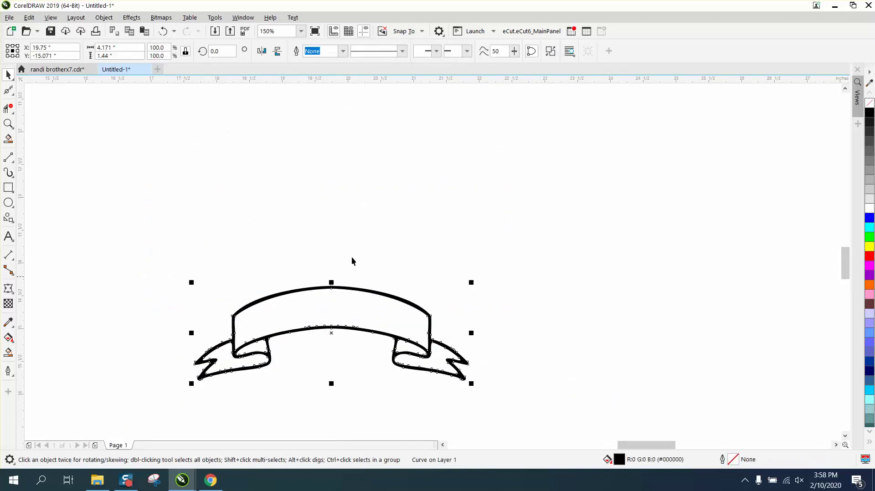
click(278, 52)
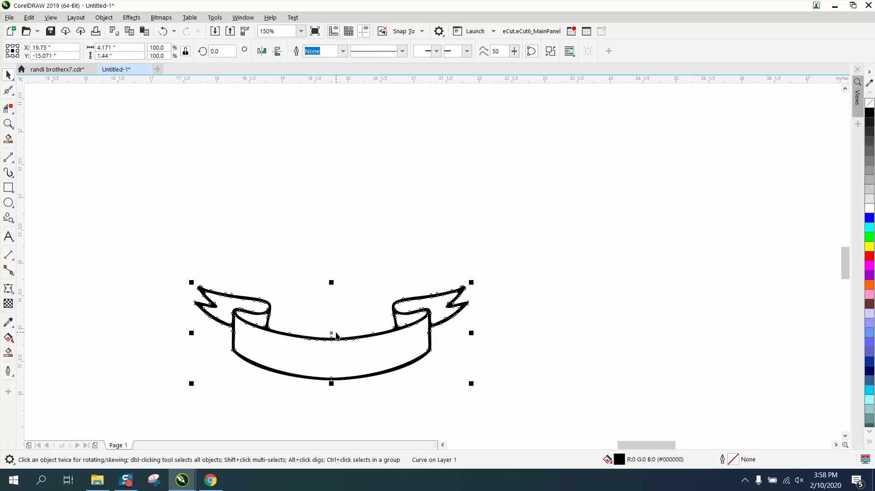
drag(334, 333, 352, 243)
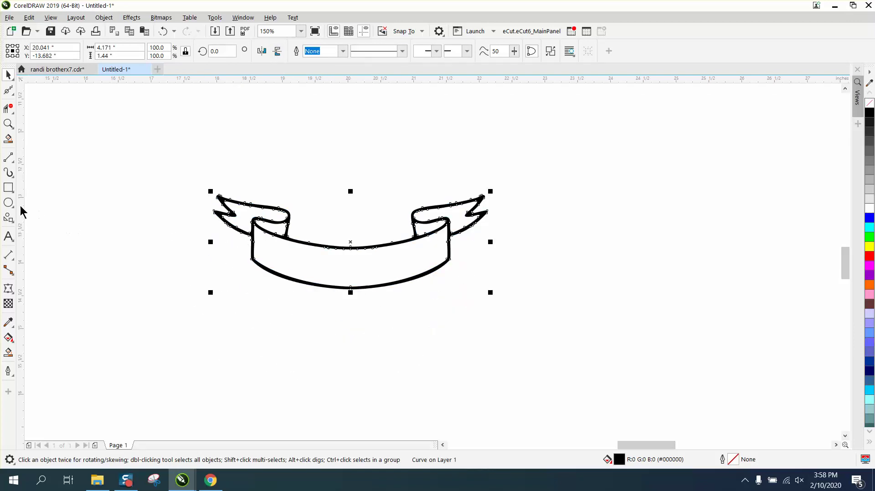
click(7, 123)
click(379, 225)
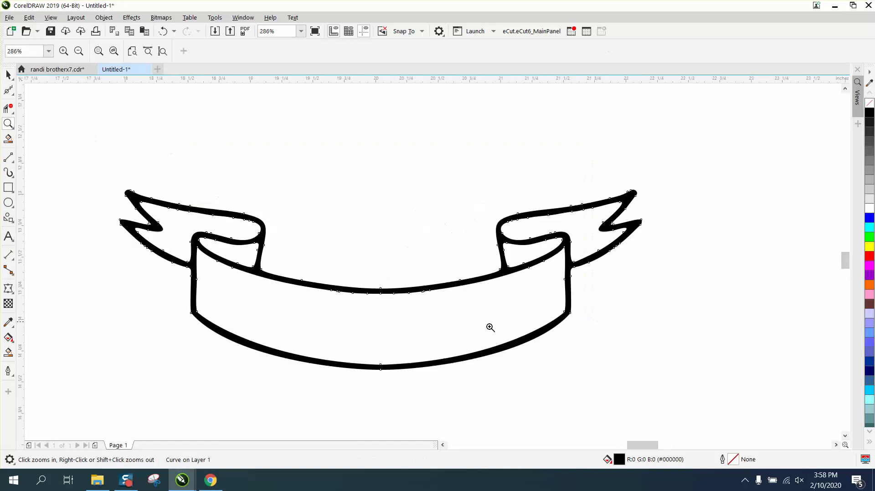
Step: Apply an envelope and pull the banner's bottom nodes up to flatten its lower edge
click(8, 289)
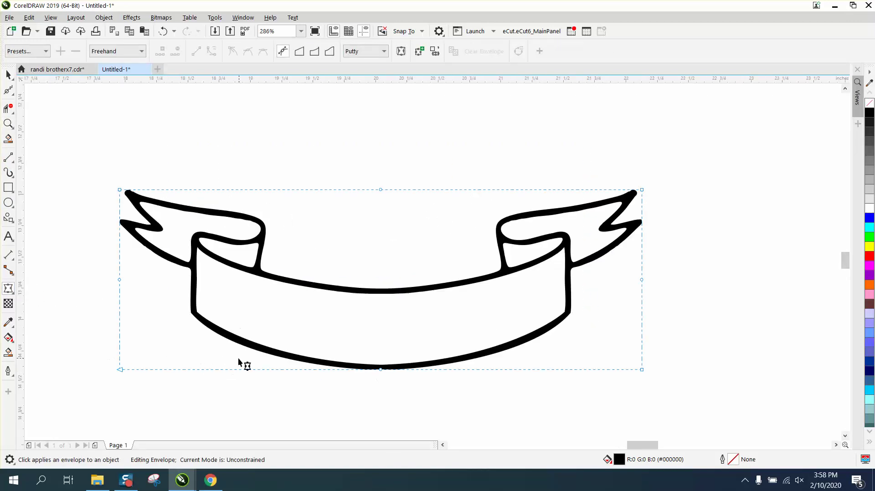
drag(116, 374, 689, 401)
mouse_move(689, 355)
mouse_down()
mouse_move(388, 375)
mouse_move(378, 361)
mouse_up()
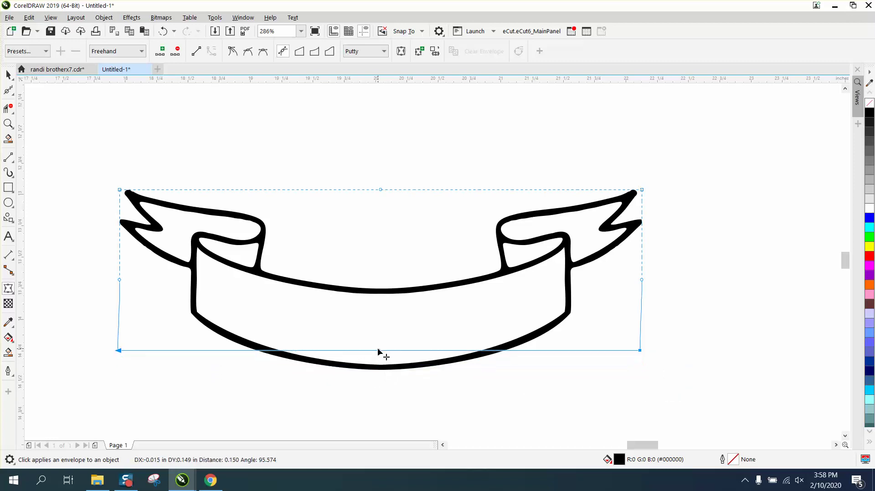
mouse_move(377, 350)
mouse_down()
mouse_move(382, 302)
mouse_move(384, 371)
mouse_up()
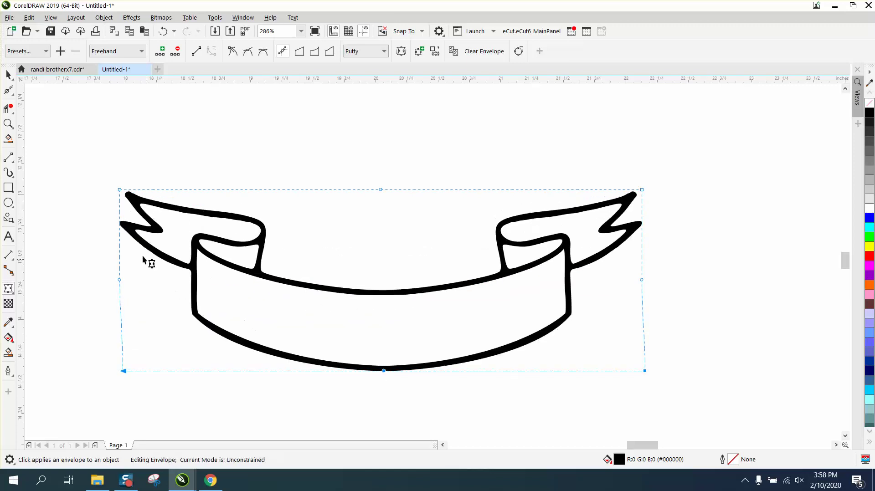
Step: Drag the envelope's left-side nodes rightward to pull the banner's left edge inward
drag(99, 164, 166, 382)
drag(76, 159, 137, 166)
drag(128, 197, 194, 195)
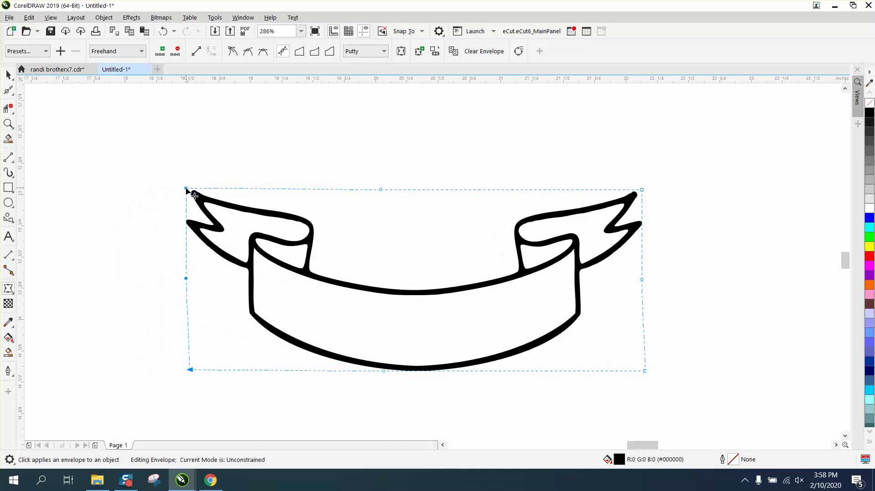
click(8, 76)
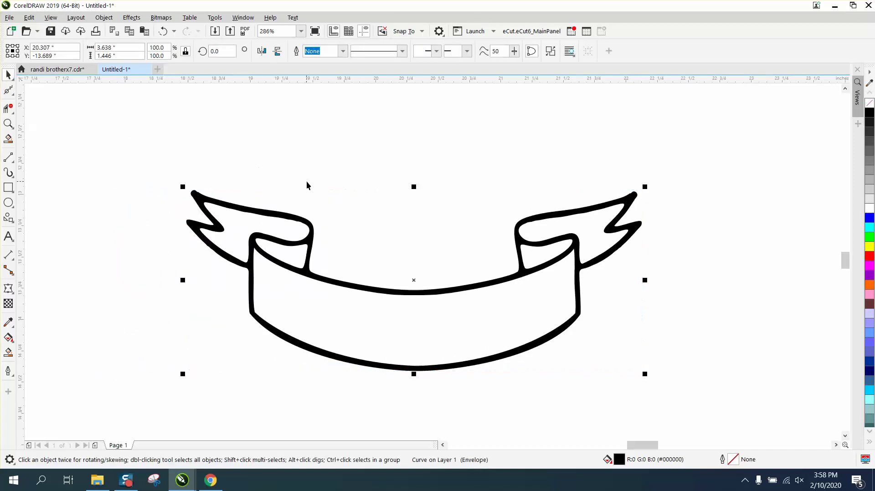
scroll(312, 195, down, 2)
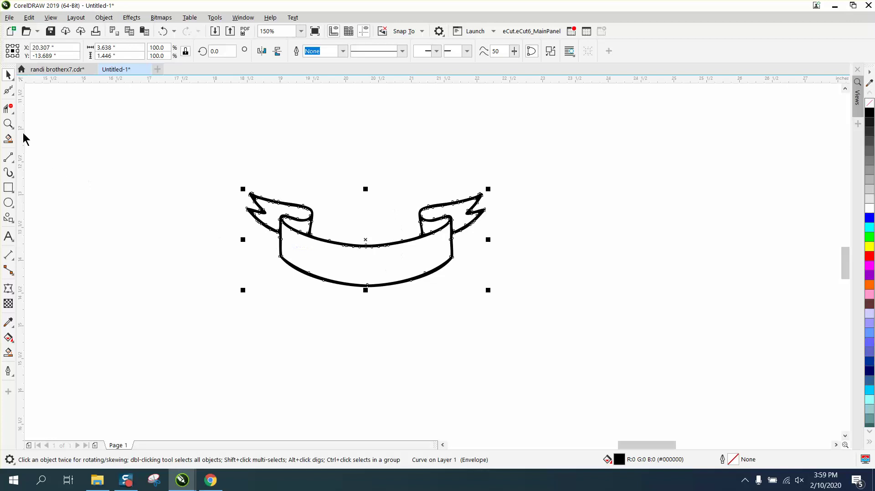
click(8, 123)
drag(230, 155, 528, 295)
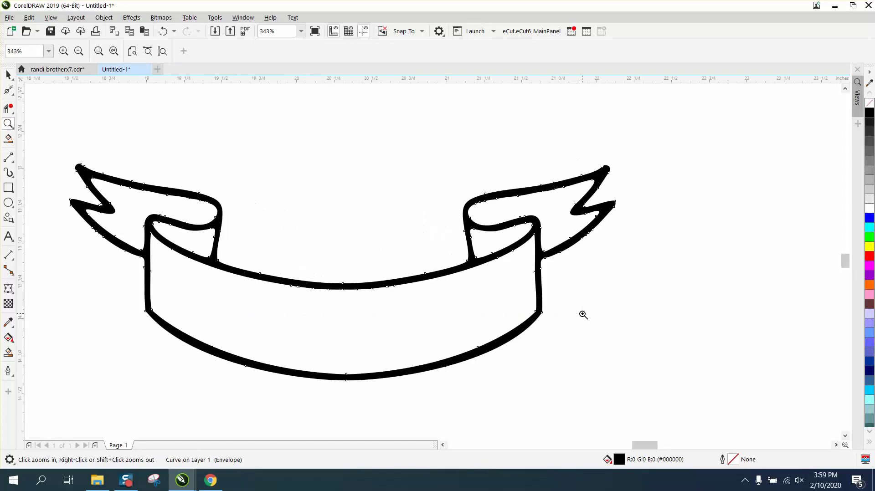